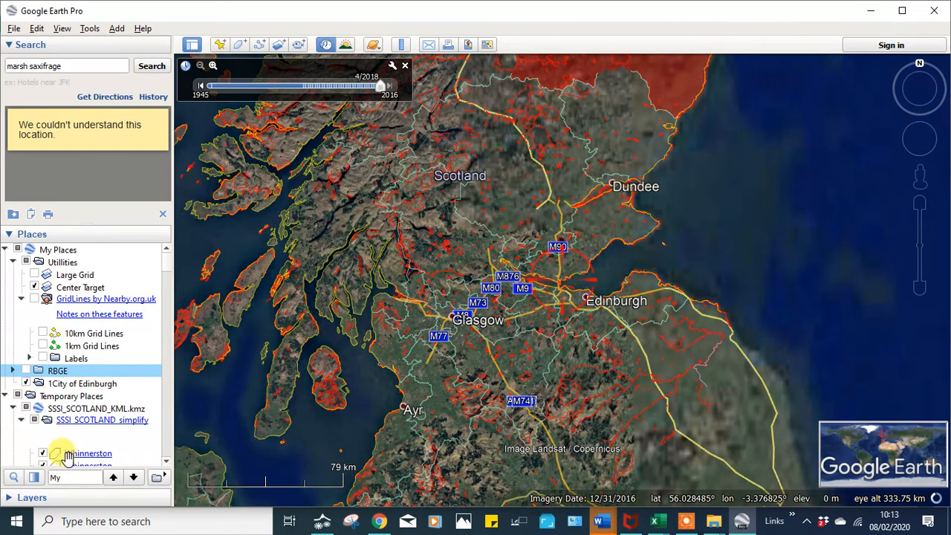
Search the places list for "city of" and delete the existing "1City of Edinburgh" folder from My Places.
double_click(63, 478)
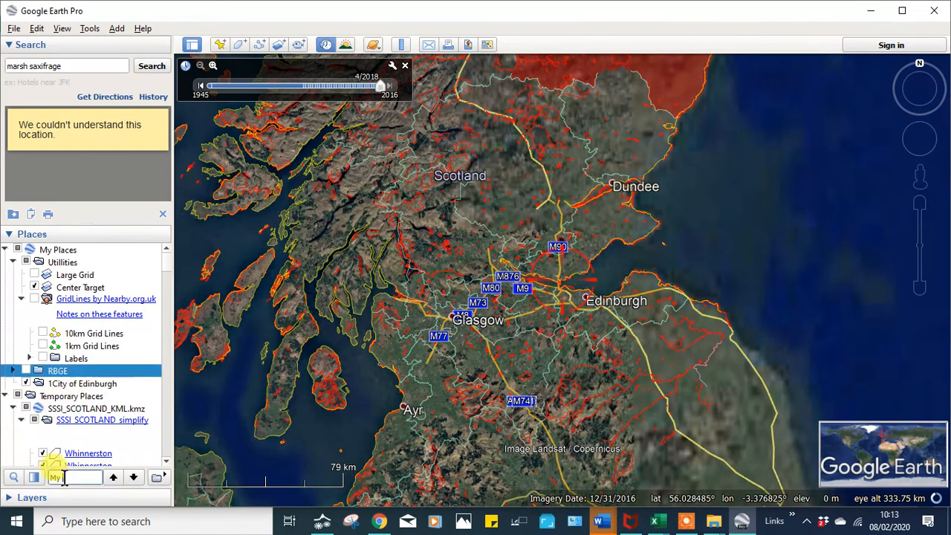
type("city of")
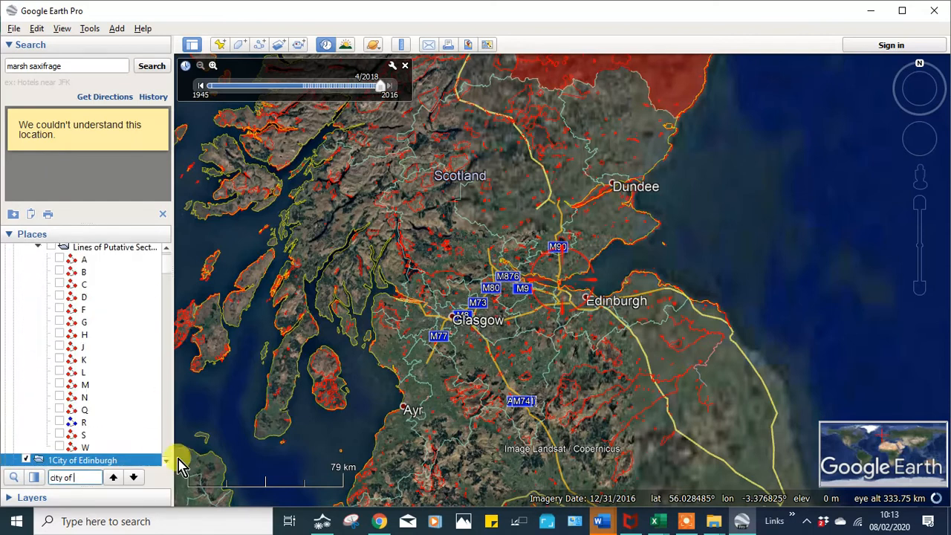
left_click(168, 463)
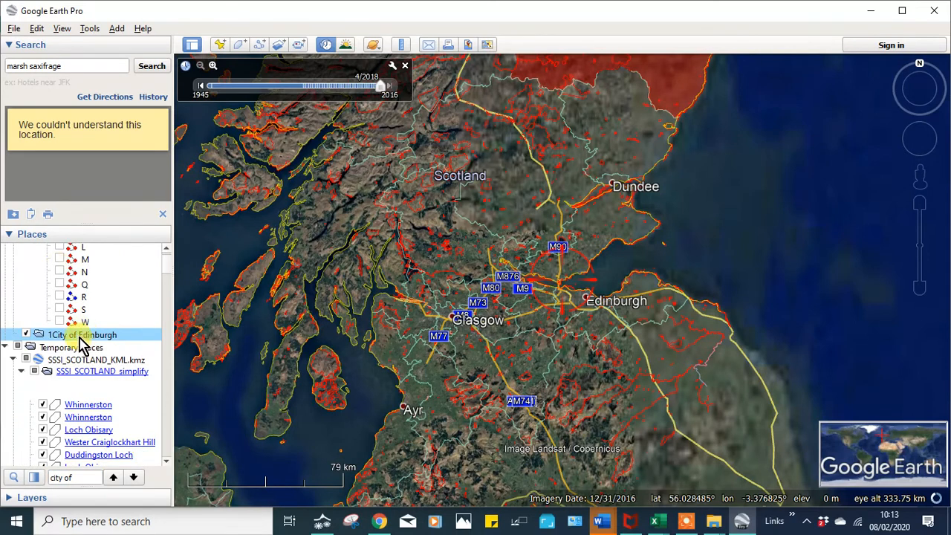
right_click(80, 340)
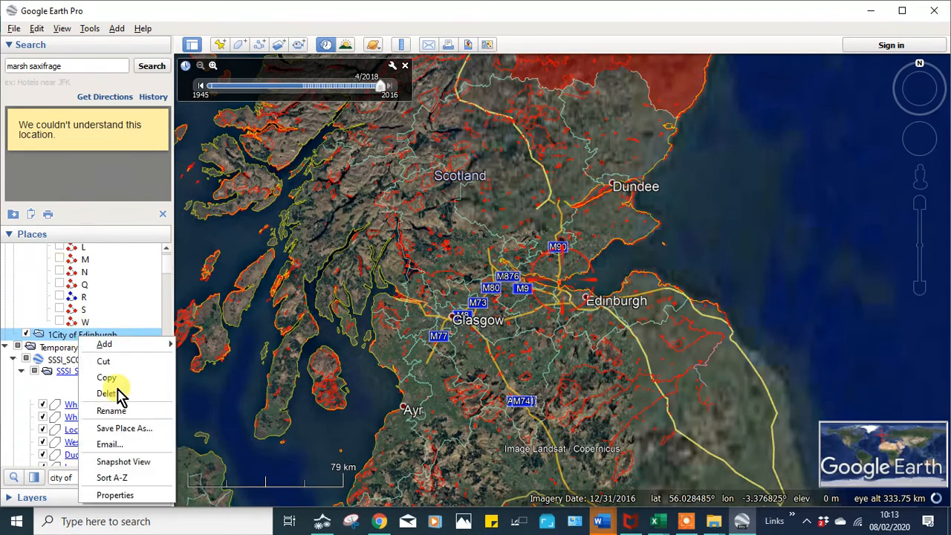
key("Escape")
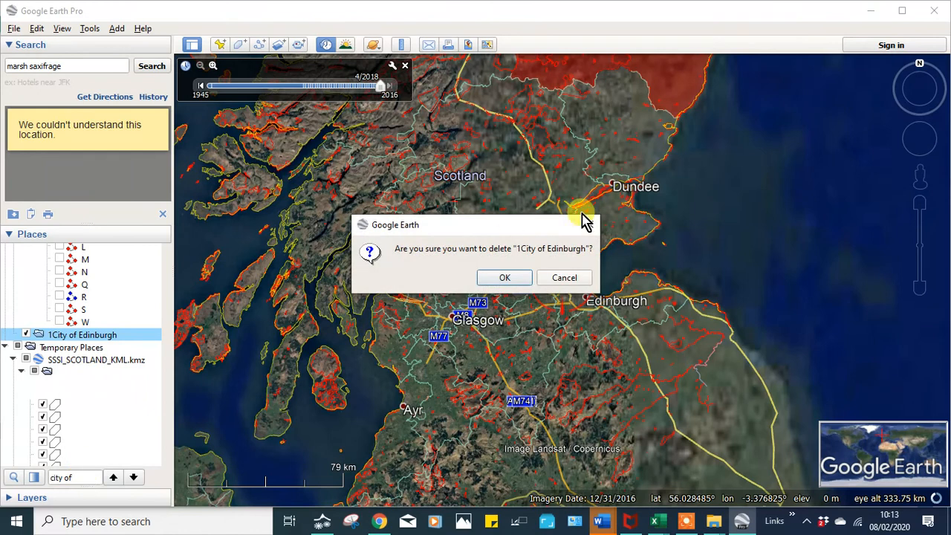
left_click(496, 284)
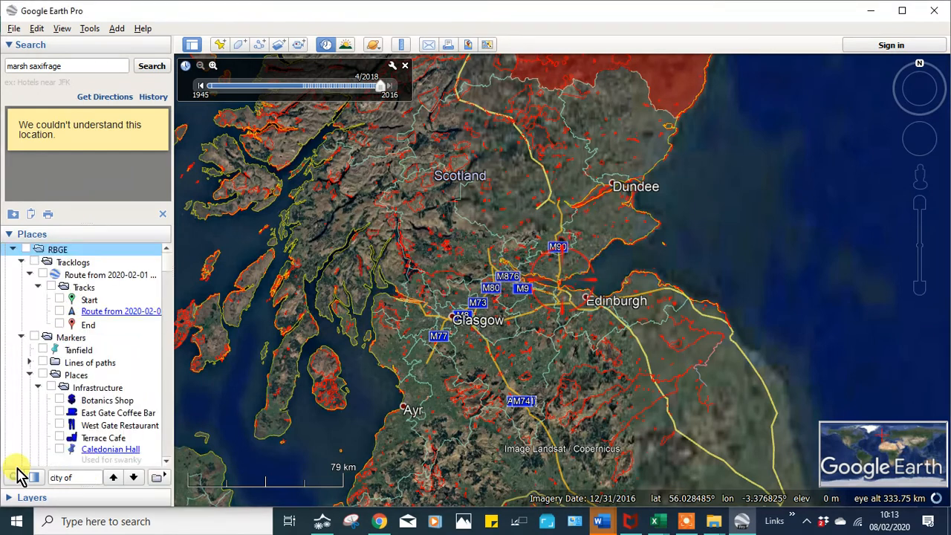
Find City of Edinburgh among the Scottish Council Areas, display it on the map and check its area details.
left_click(74, 477)
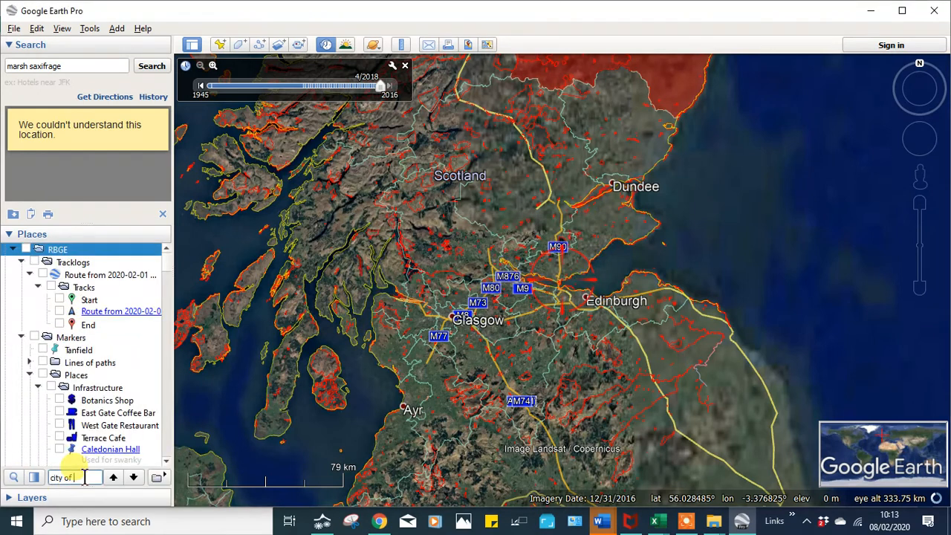
left_click(134, 478)
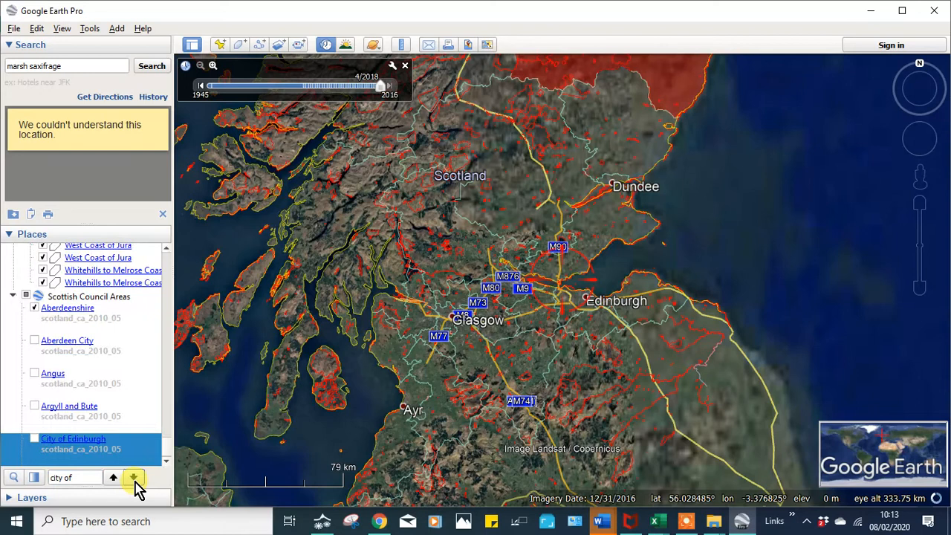
left_click(34, 439)
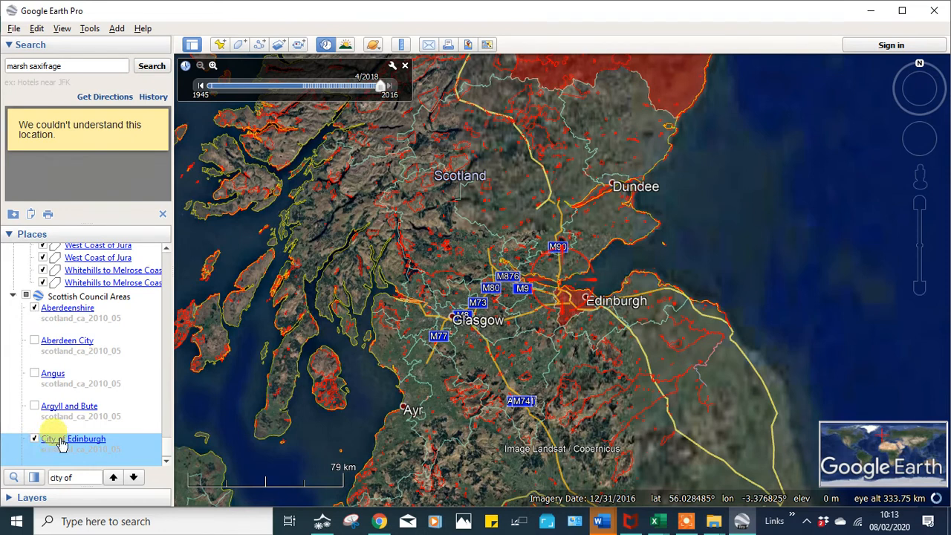
left_click(63, 442)
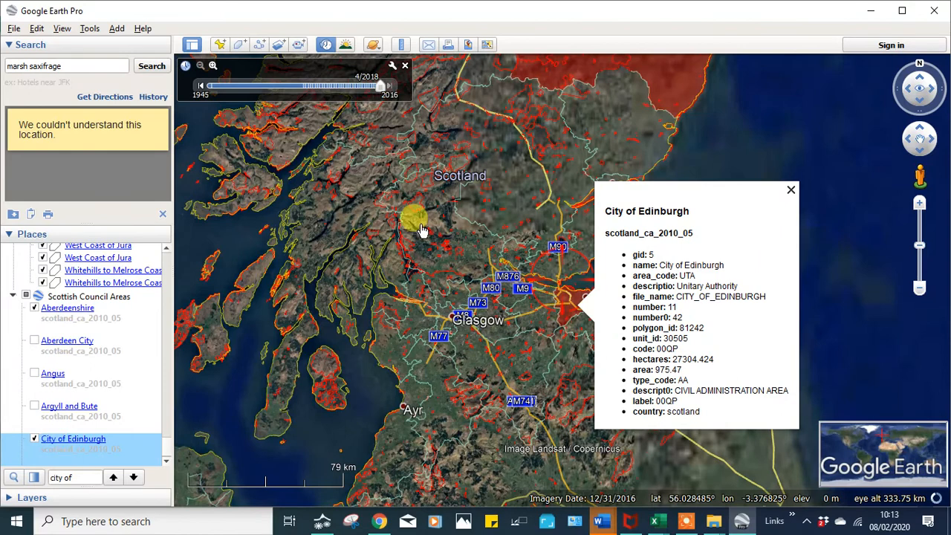
left_click(792, 191)
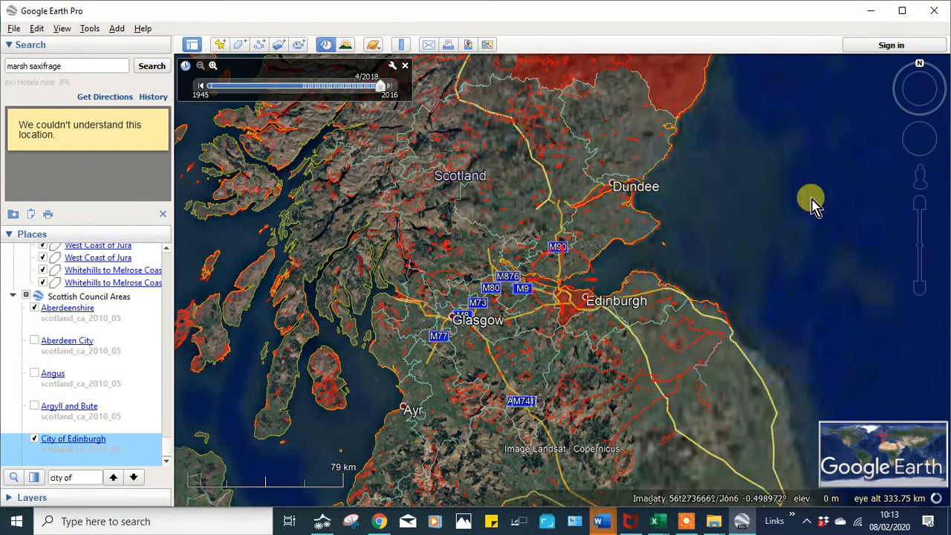
Save a closer view framing the whole council area as the snapshot view of City of Edinburgh.
left_click_drag(683, 238, 704, 240)
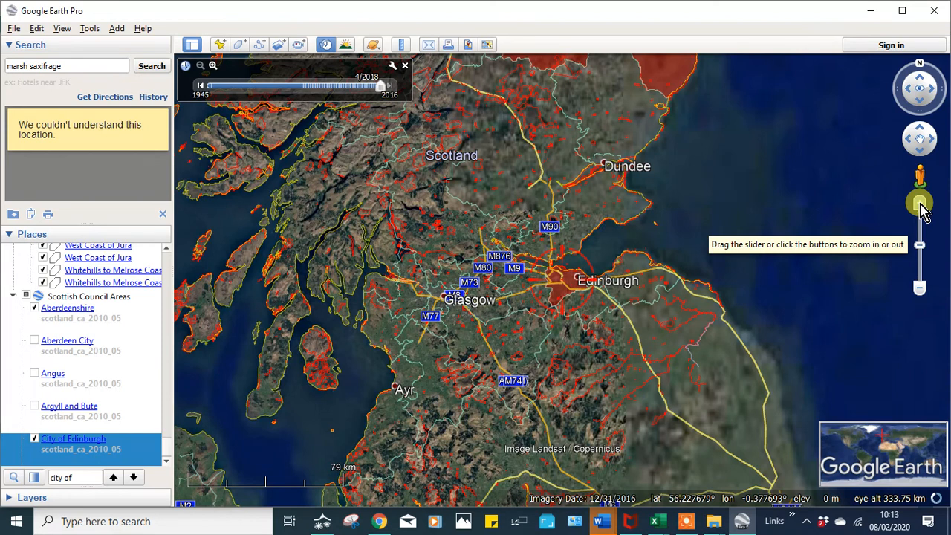
left_click(922, 209)
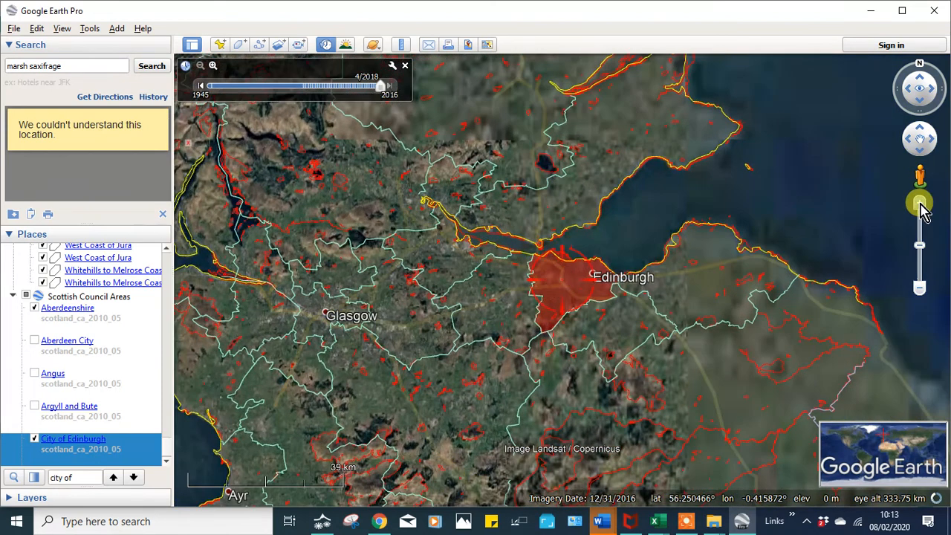
left_click(920, 205)
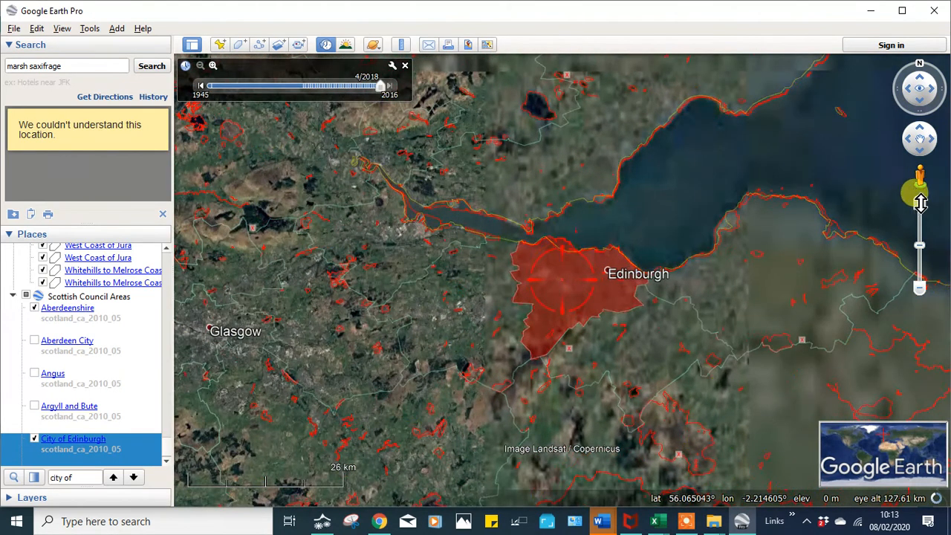
left_click(920, 205)
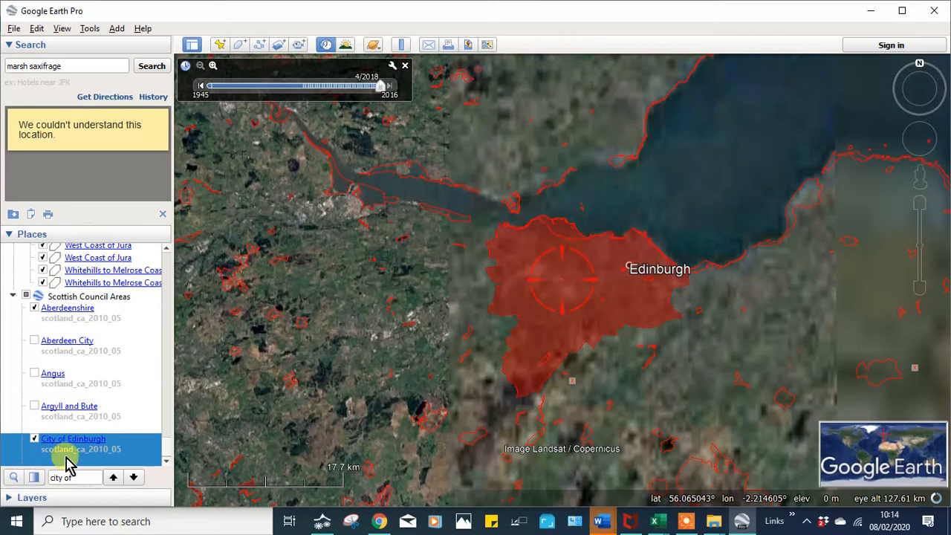
left_click(922, 203)
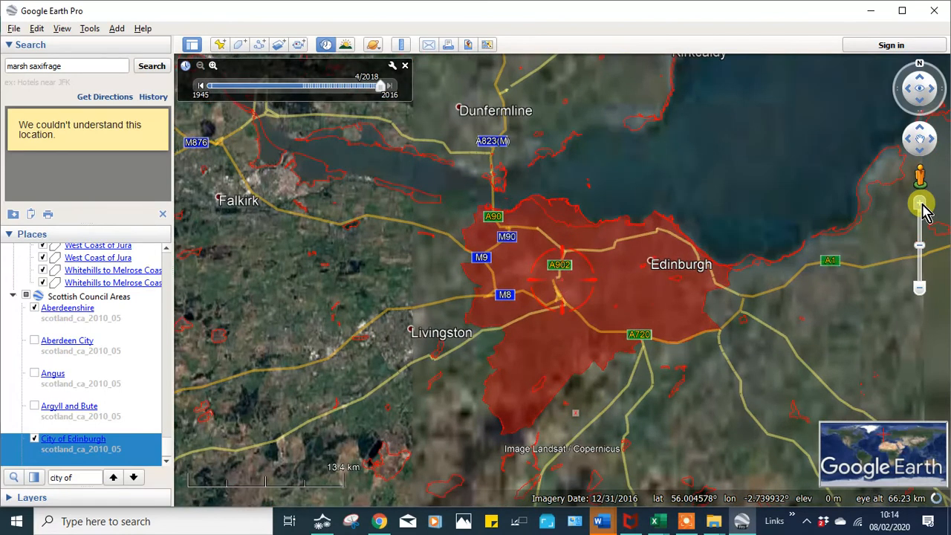
right_click(69, 441)
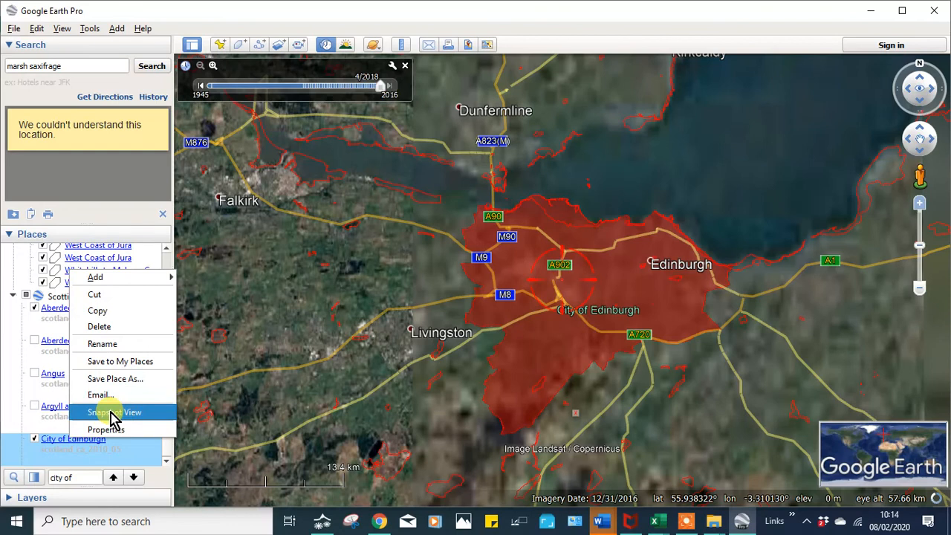
left_click(111, 413)
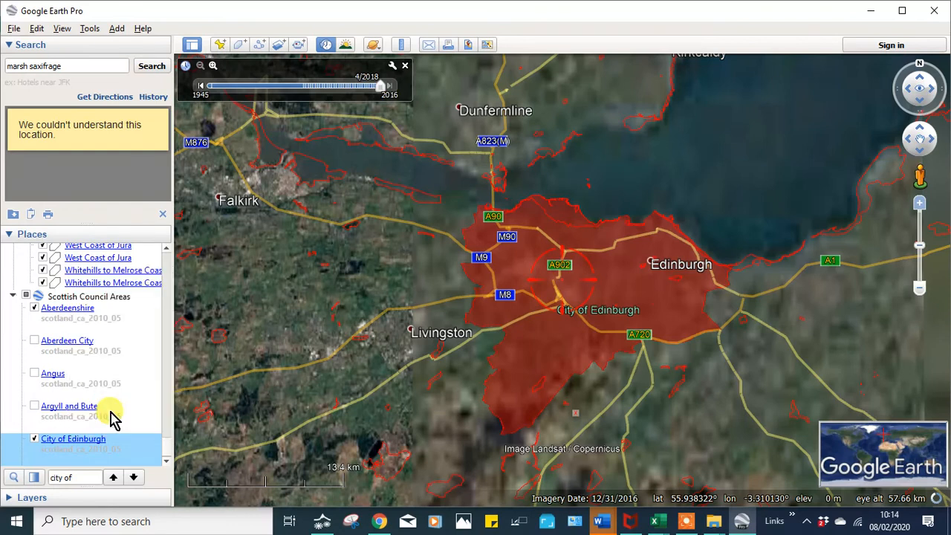
Rename the City of Edinburgh council area as "1City of Edinburgh".
right_click(80, 447)
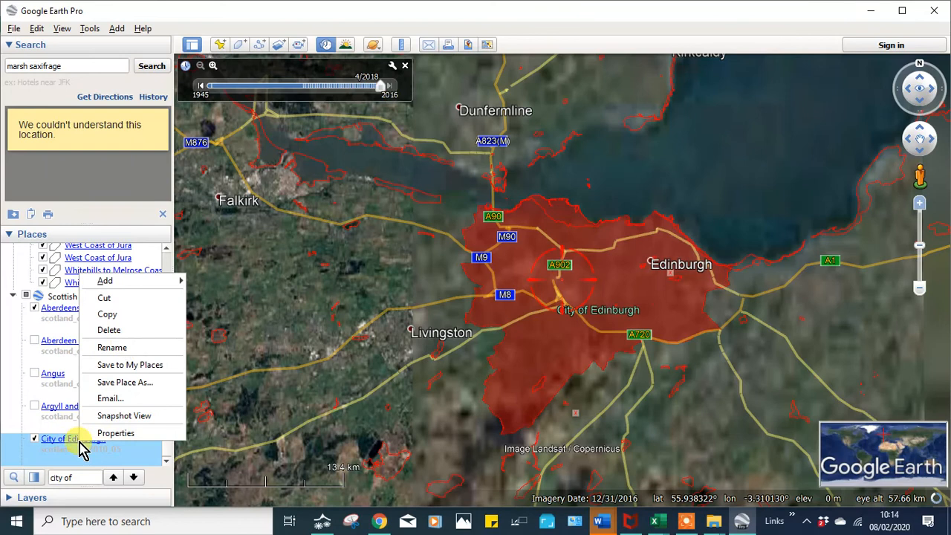
left_click(119, 348)
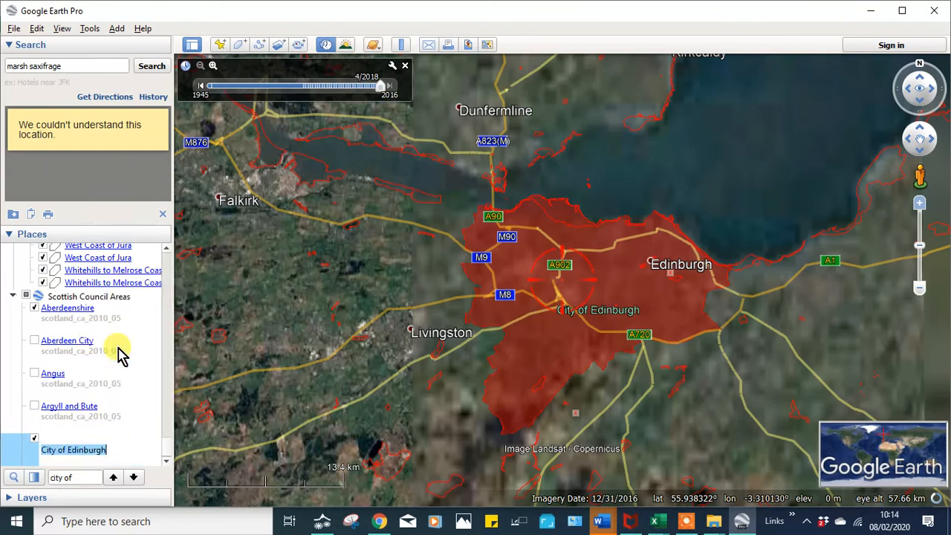
key("Return")
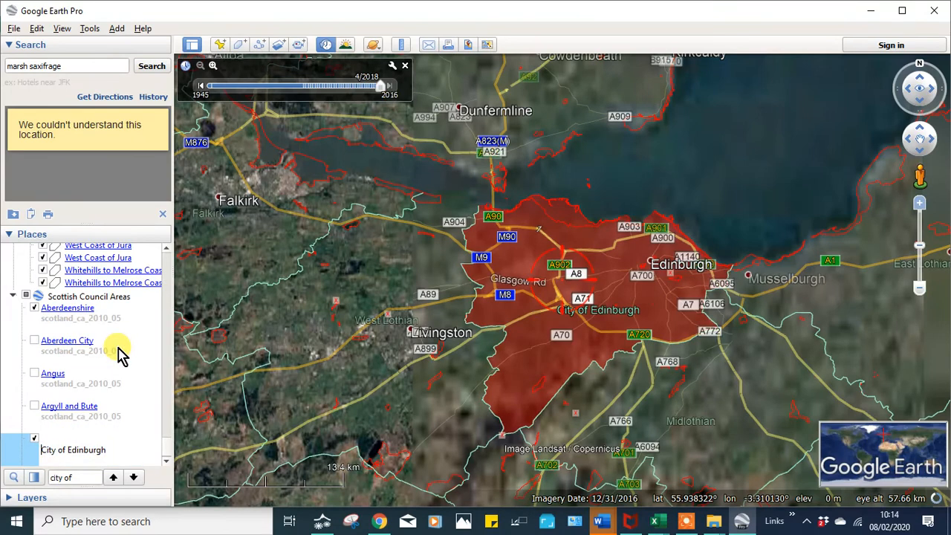
type("1")
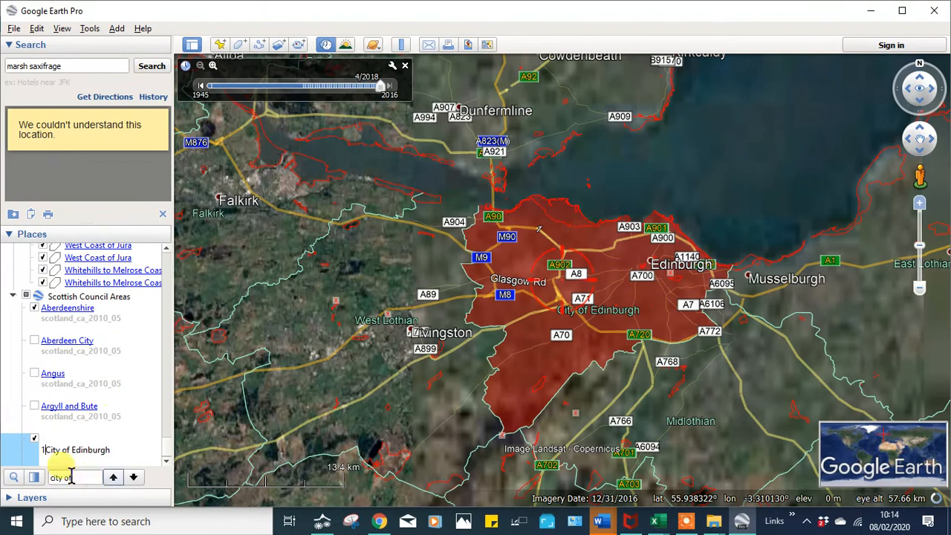
left_click(16, 455)
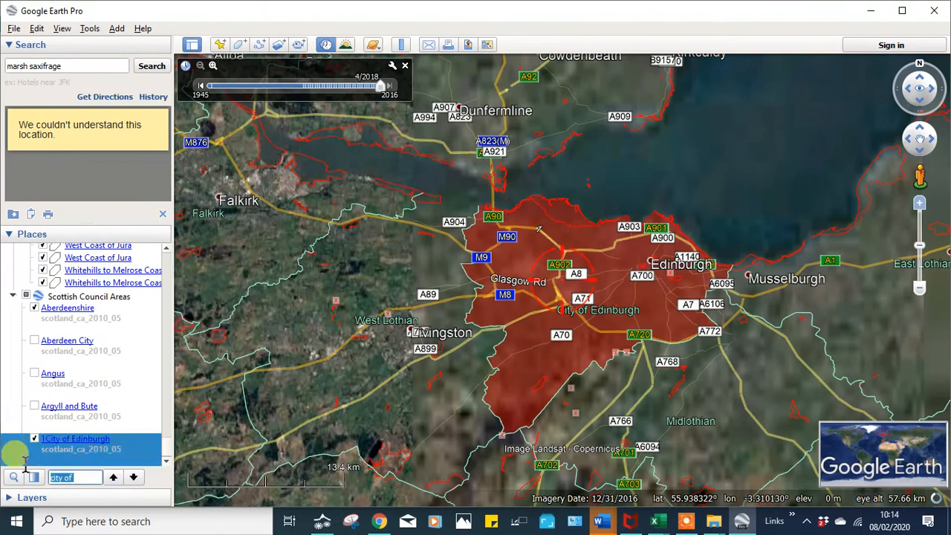
key("BackSpace")
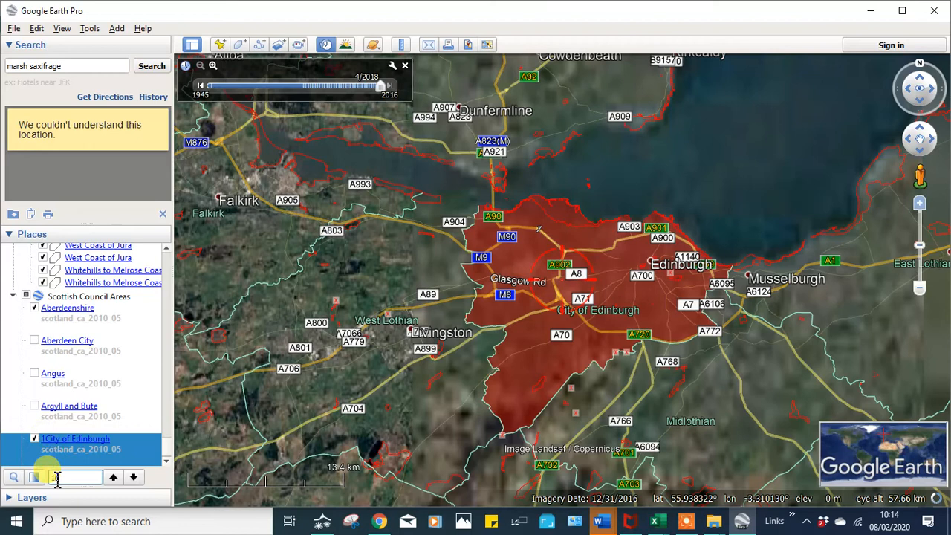
type("1c")
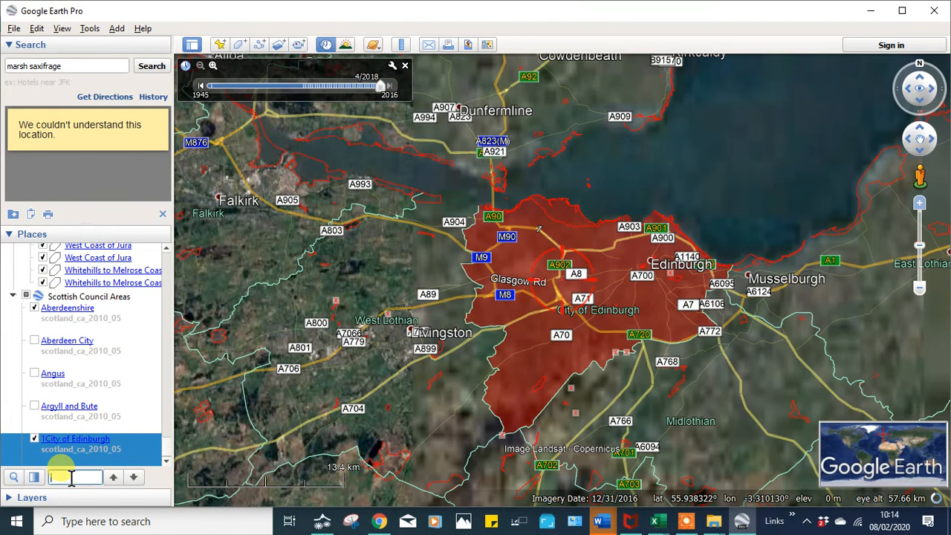
right_click(81, 441)
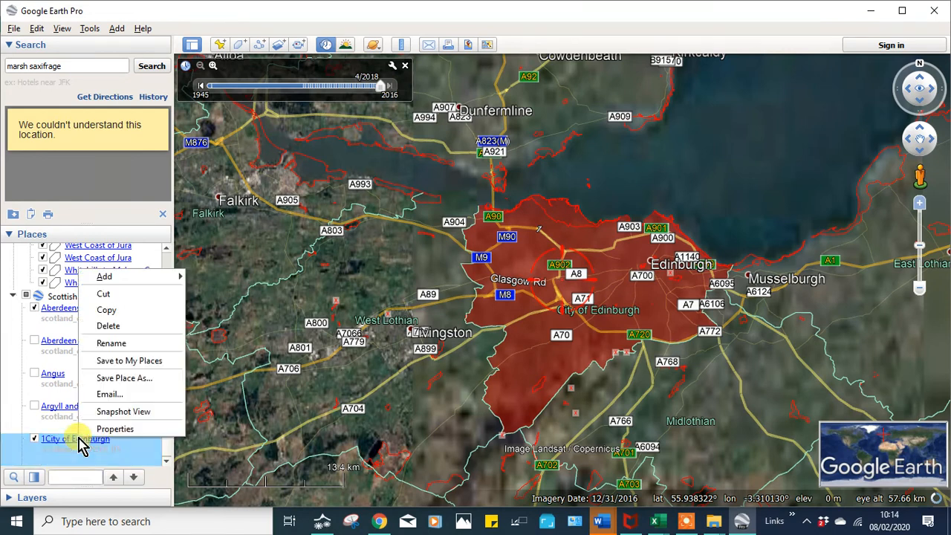
left_click(130, 344)
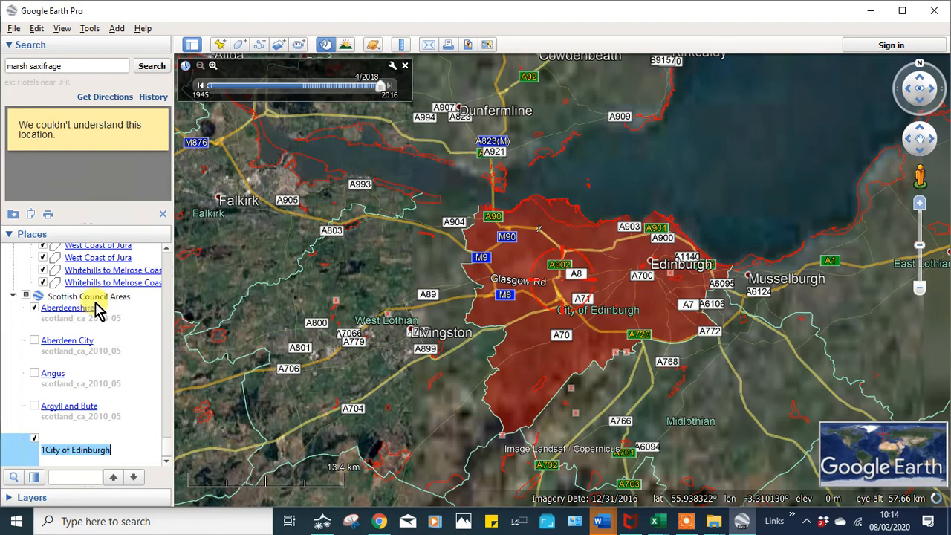
left_click(44, 450)
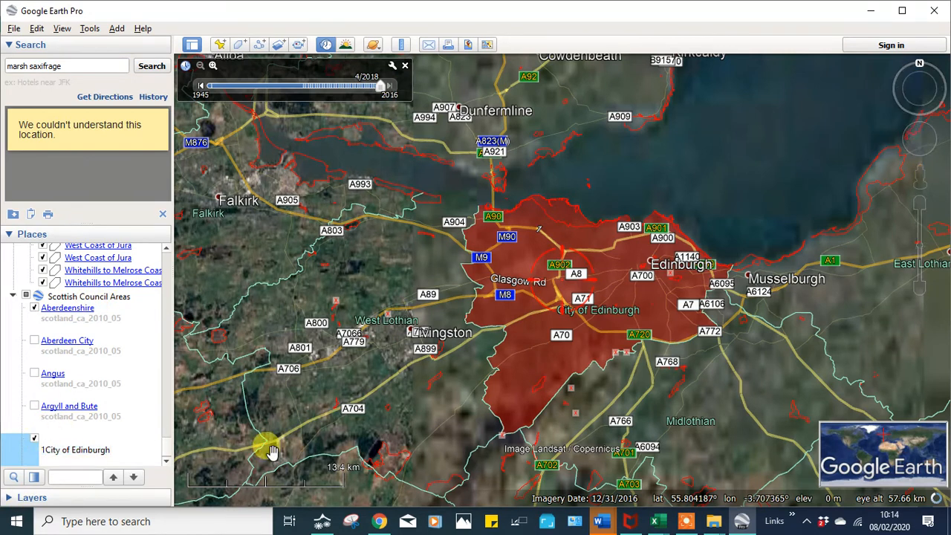
Search the places list for "my places" and add a new folder named "1City of Edinburgh" to My Places.
left_click(74, 476)
type("my places")
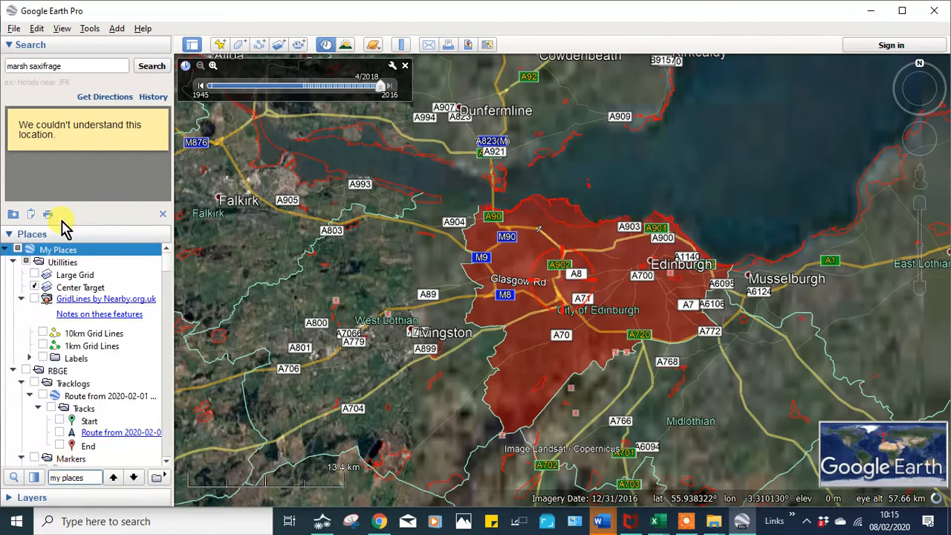
right_click(64, 255)
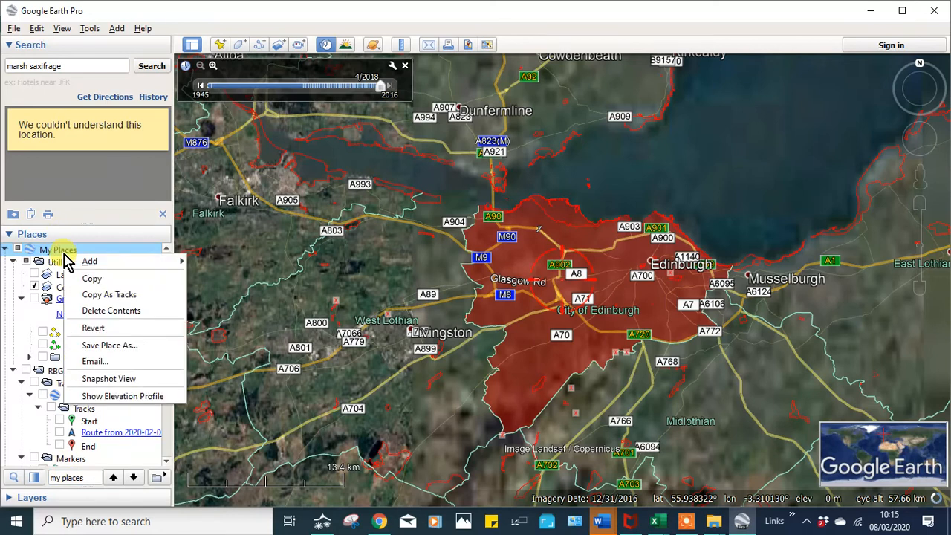
mouse_move(97, 265)
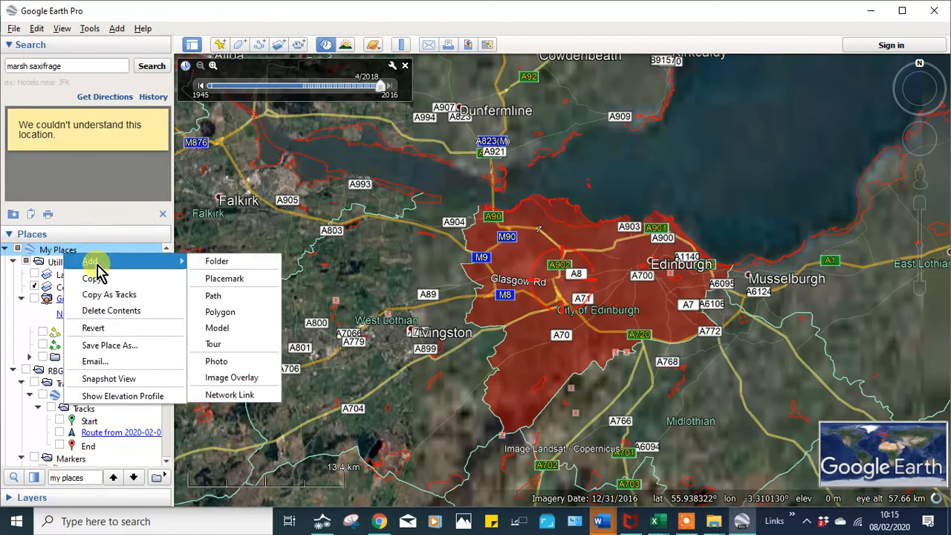
left_click(214, 261)
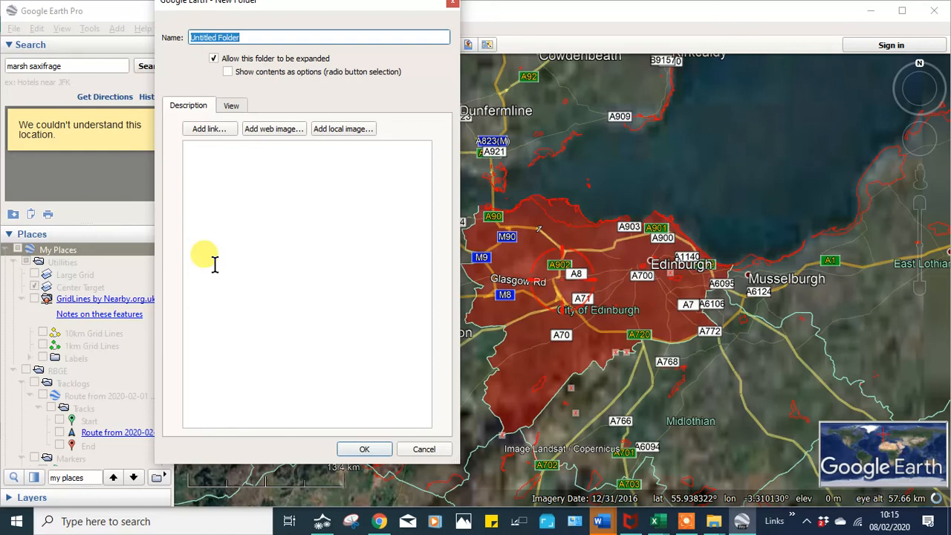
type("1")
type("City of Edinburgh")
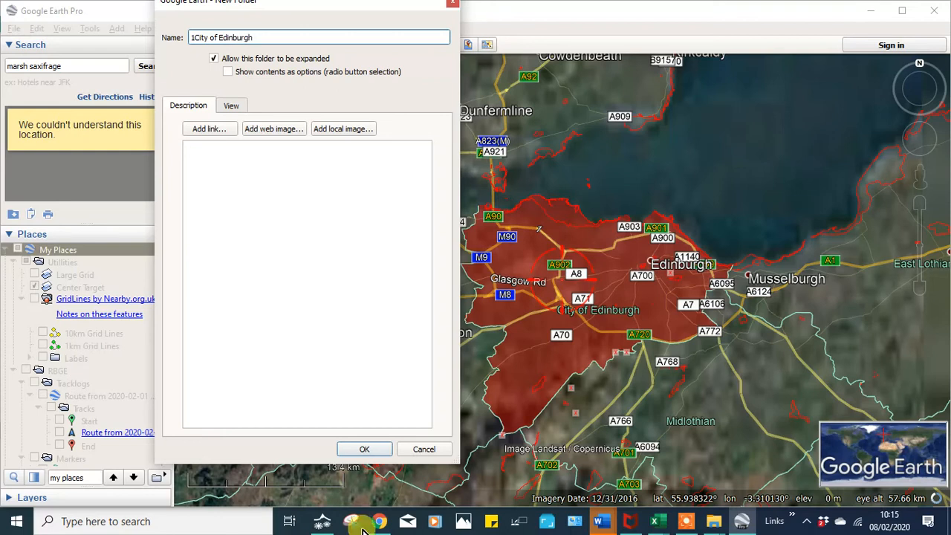
left_click(365, 449)
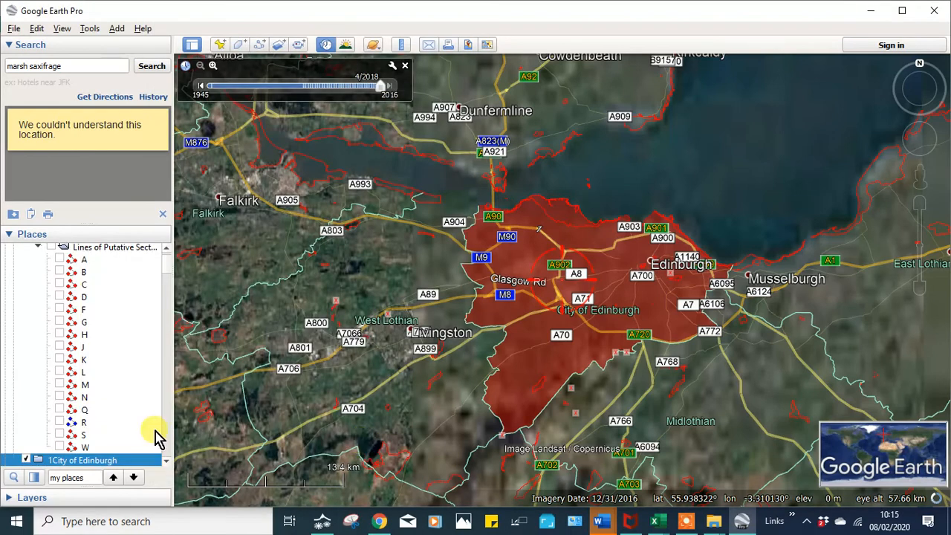
scroll(168, 469, "down", 3)
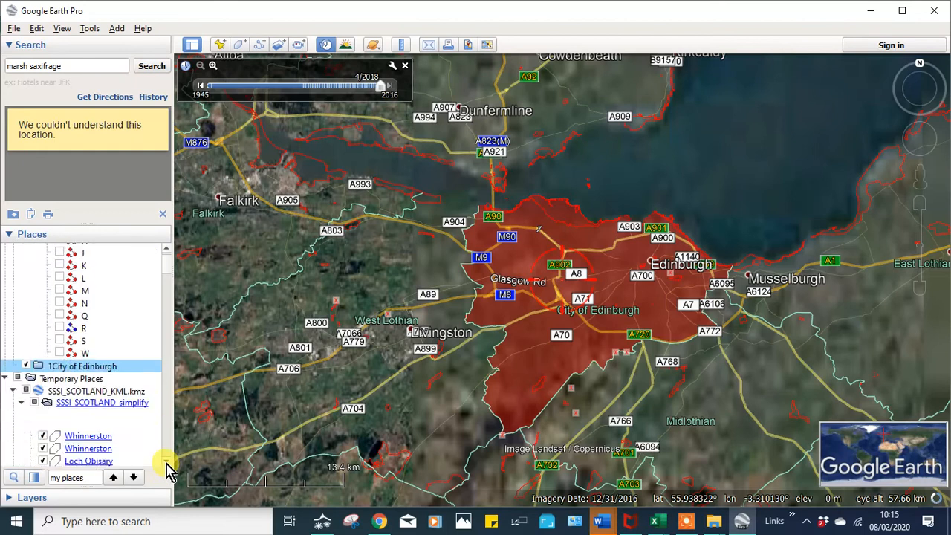
Search the places list for "2c" and bring up the 2City of Edinburgh council area with its details on the map.
left_click(67, 477)
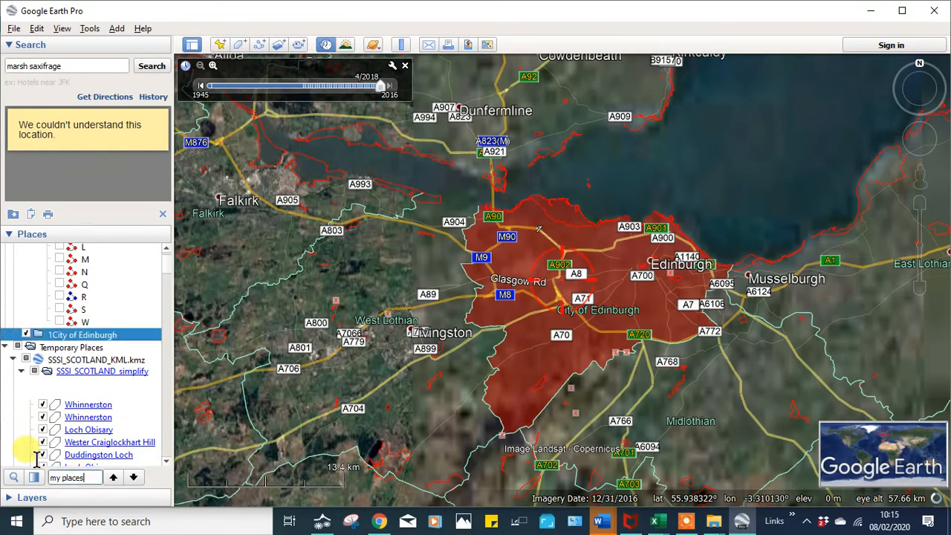
type("2c")
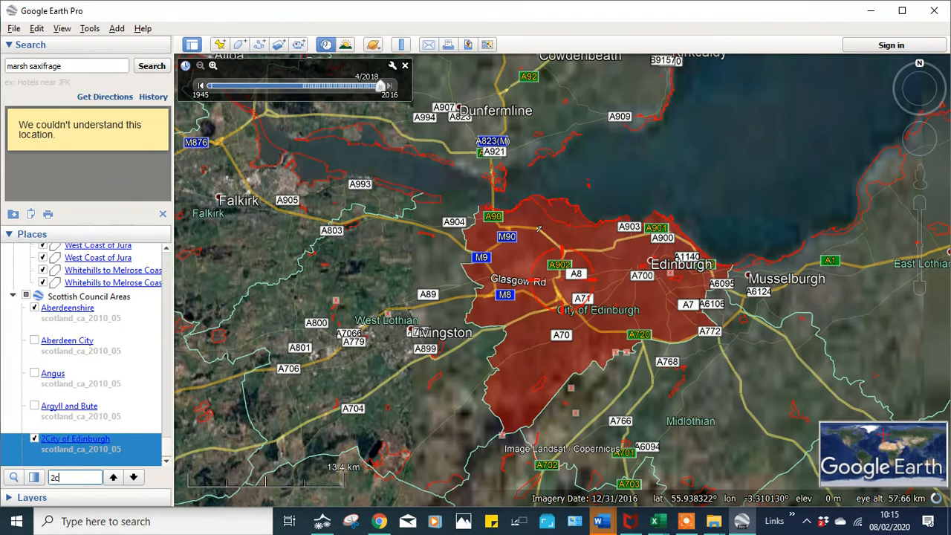
left_click(67, 311)
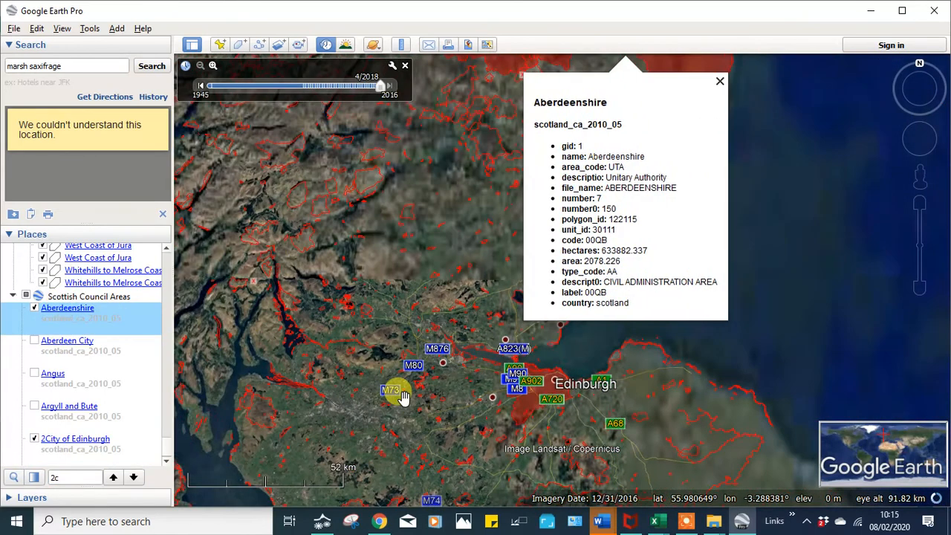
left_click(74, 443)
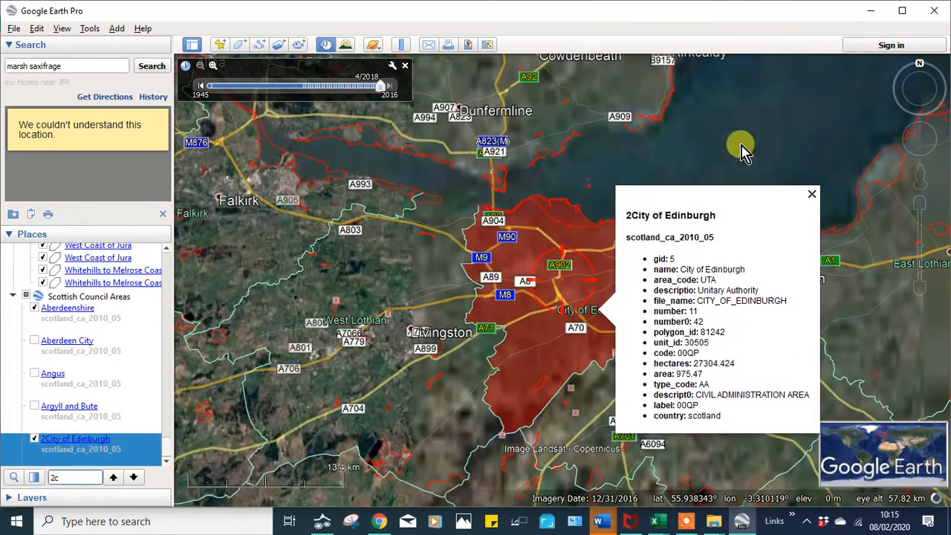
Check which place the shaded area on the map belongs to, and hide the 2City of Edinburgh polygon.
left_click(446, 291)
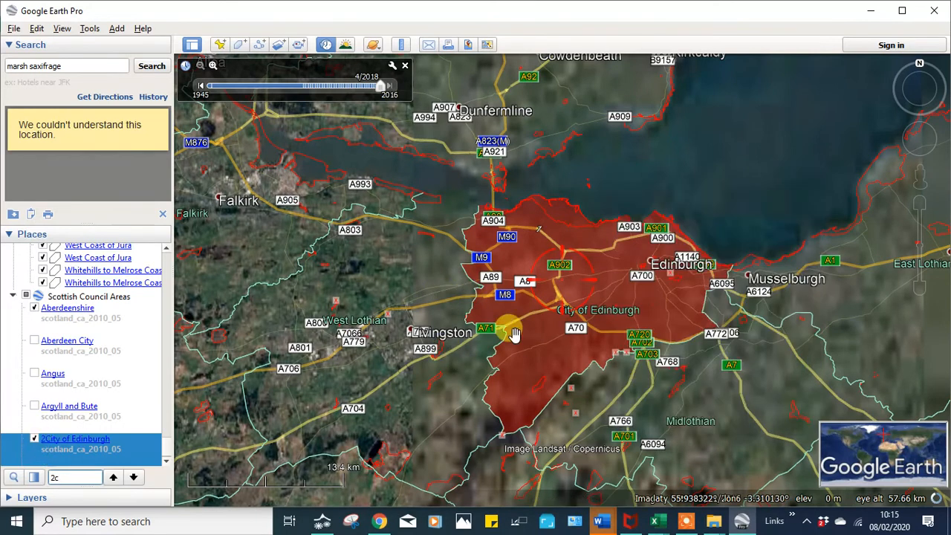
left_click(562, 215)
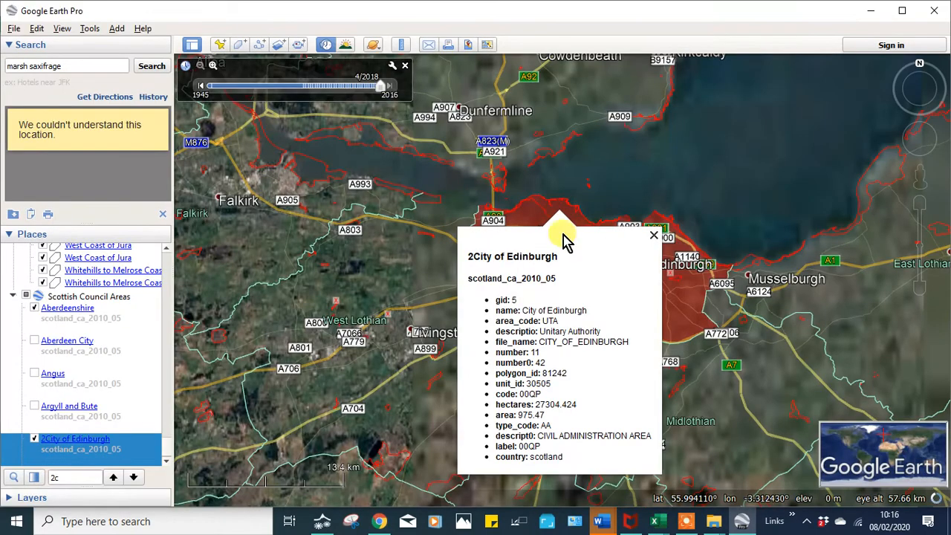
left_click(58, 442)
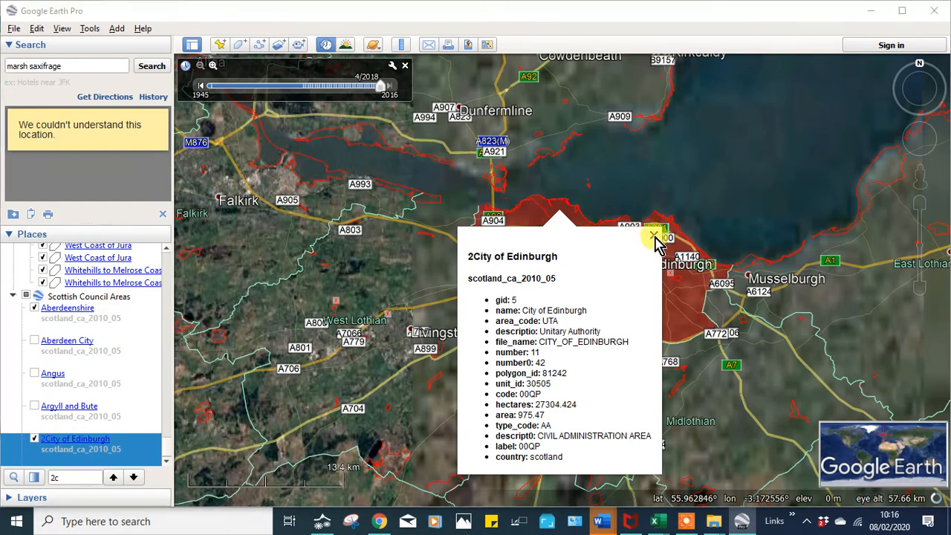
left_click(35, 441)
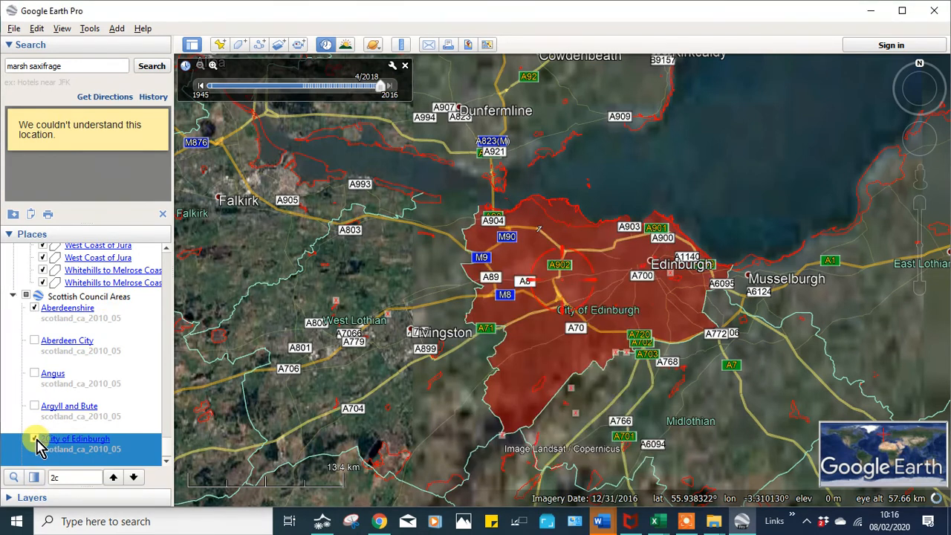
left_click(34, 440)
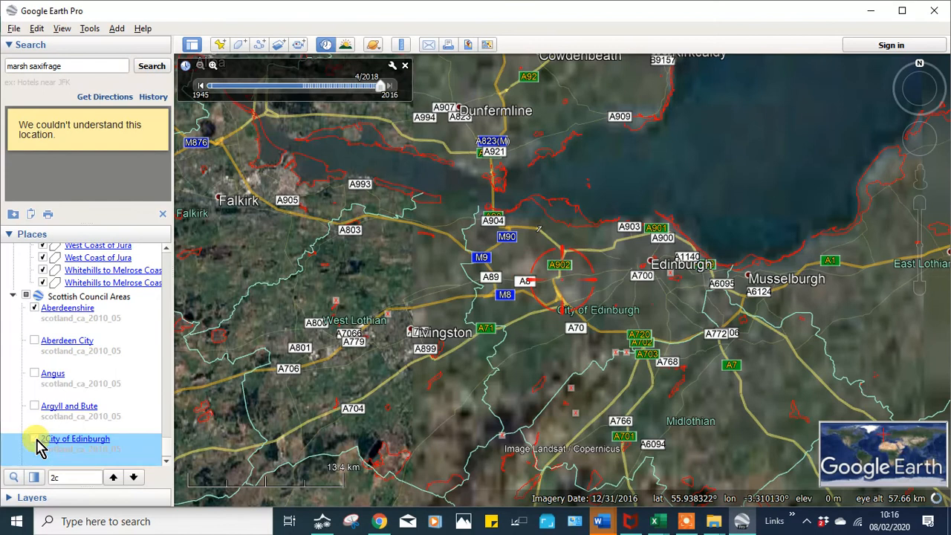
Pick the Balerno Common site south-west of Edinburgh on the map and save it to My Places.
left_click(538, 394)
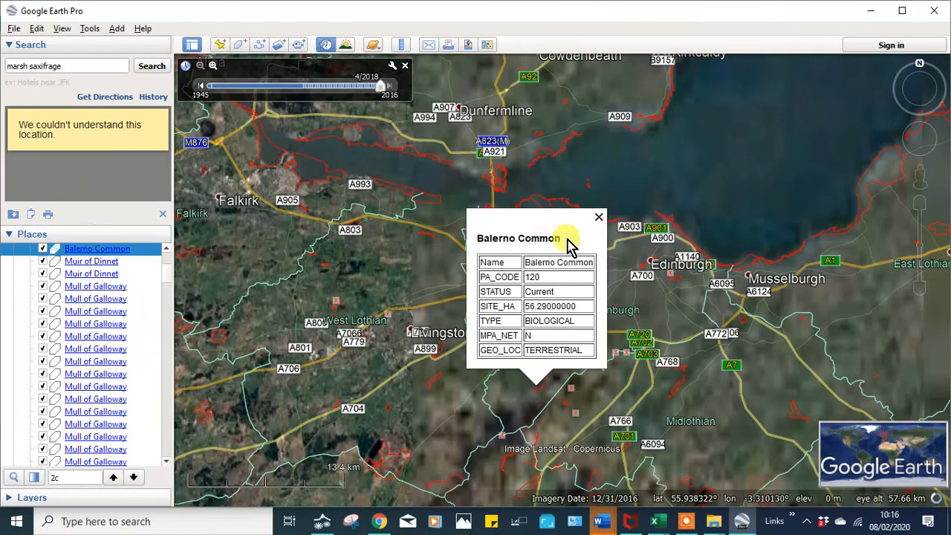
left_click(87, 250)
right_click(87, 251)
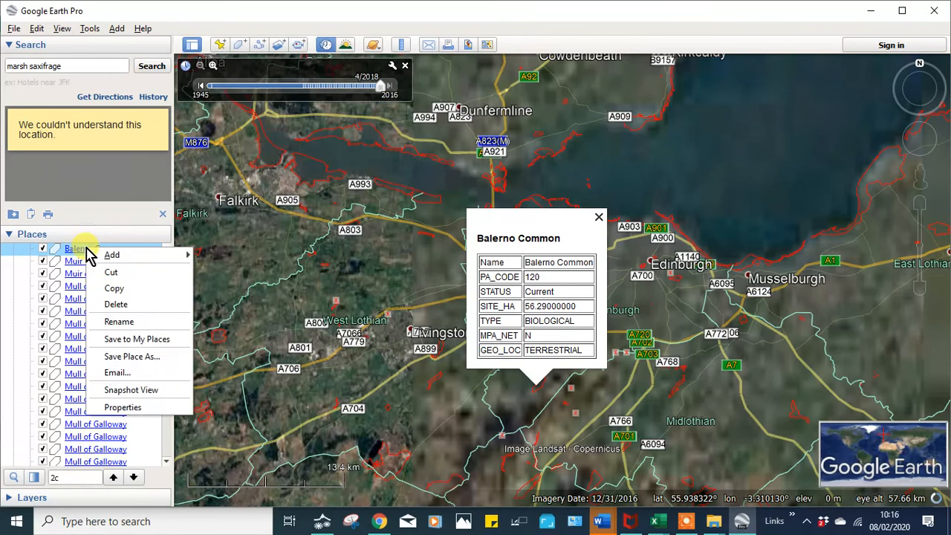
left_click(115, 344)
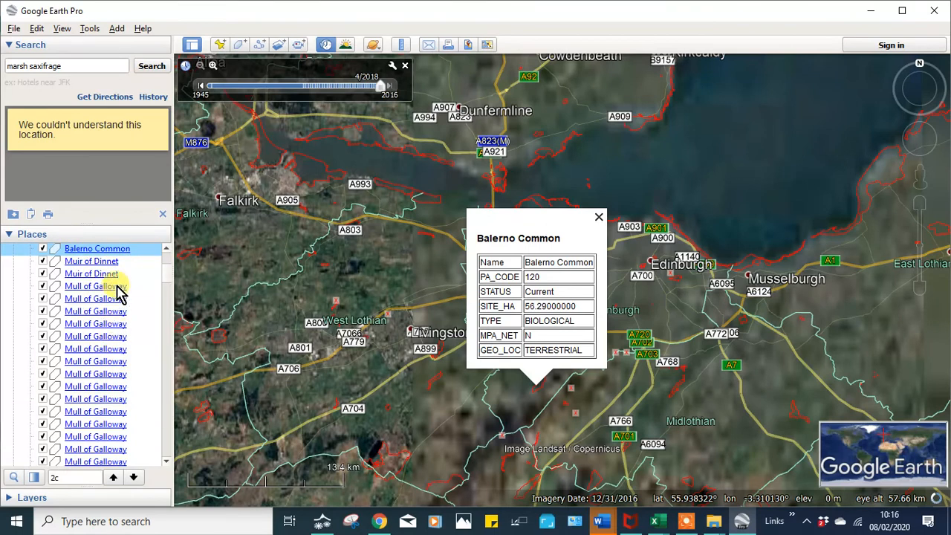
Search the places list for "1c" and move Balerno Common into the 1City of Edinburgh folder.
scroll(118, 267, "down", 10)
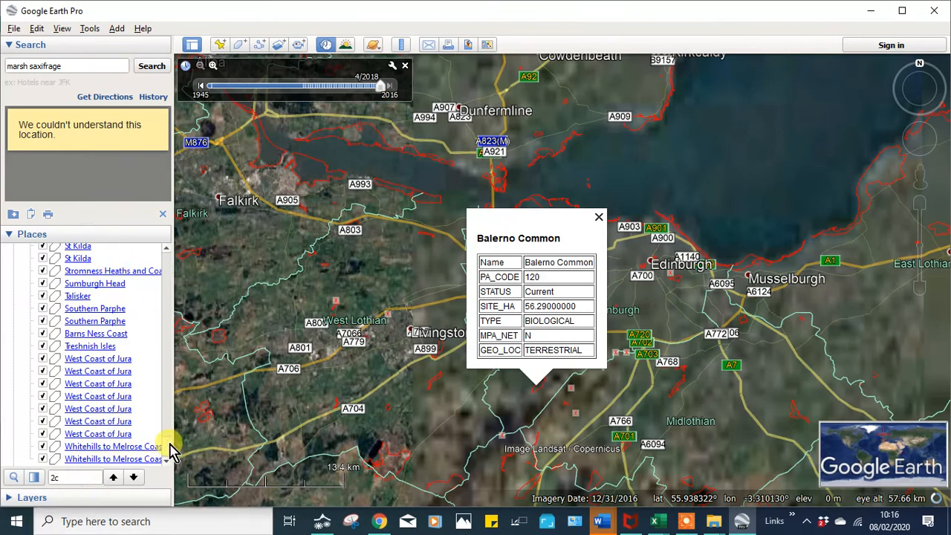
left_click(87, 476)
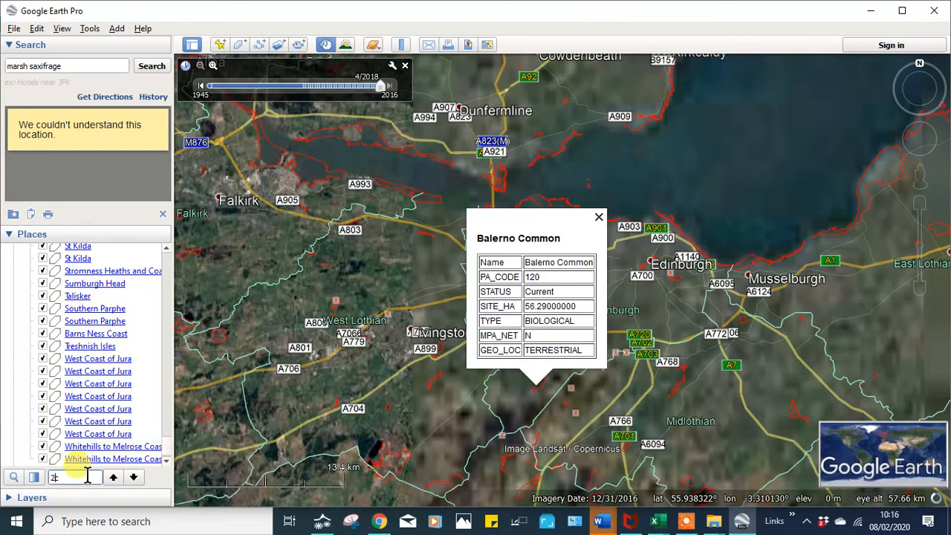
key("BackSpace")
key("BackSpace")
type("1")
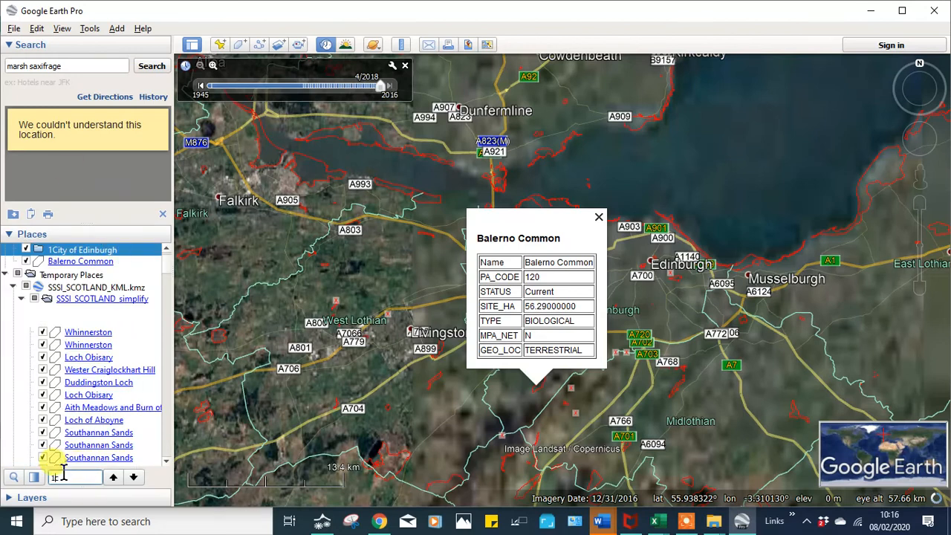
left_click(82, 262)
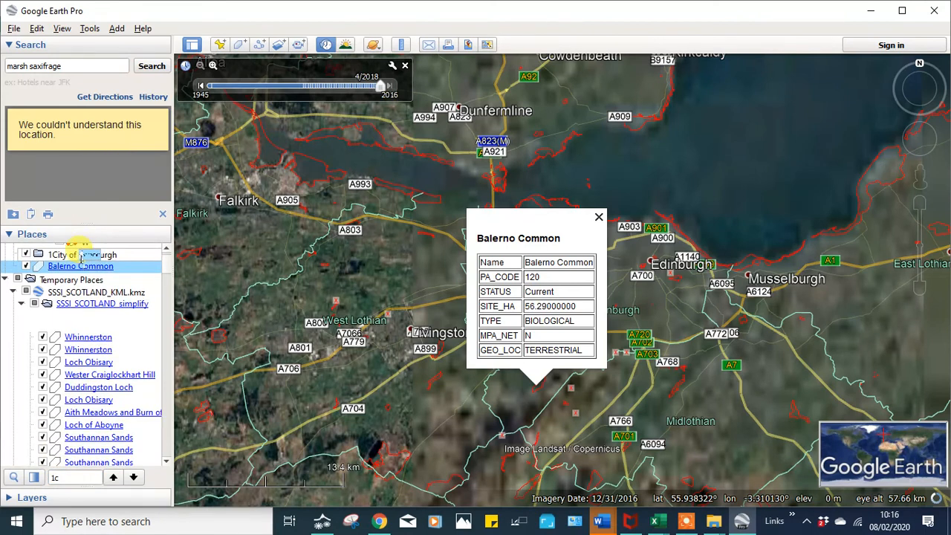
left_click_drag(82, 257, 87, 256)
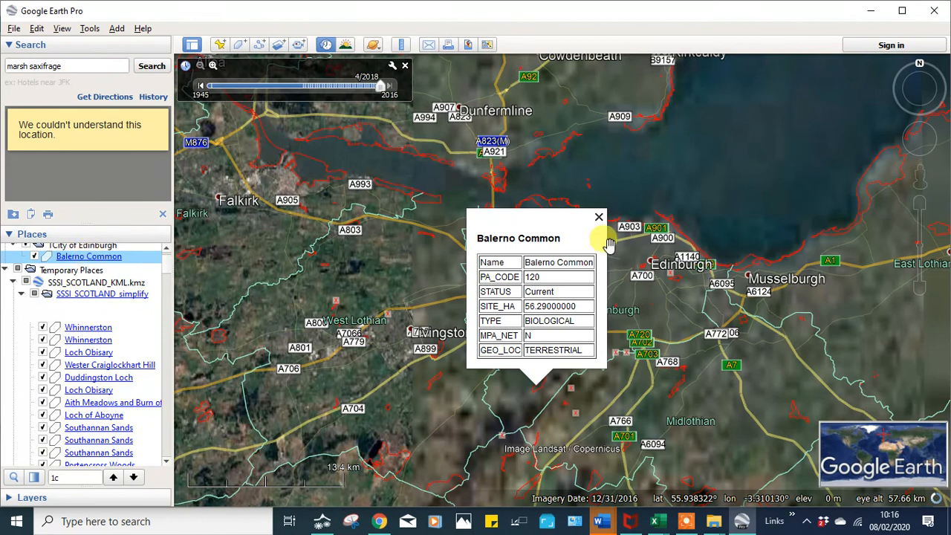
Hide Balerno Common on the map and close its details.
left_click(35, 256)
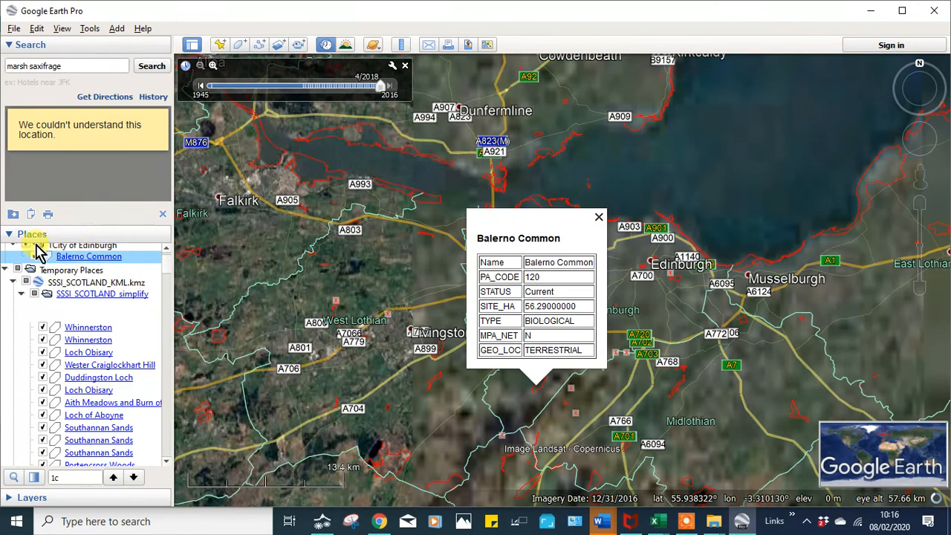
left_click(701, 334)
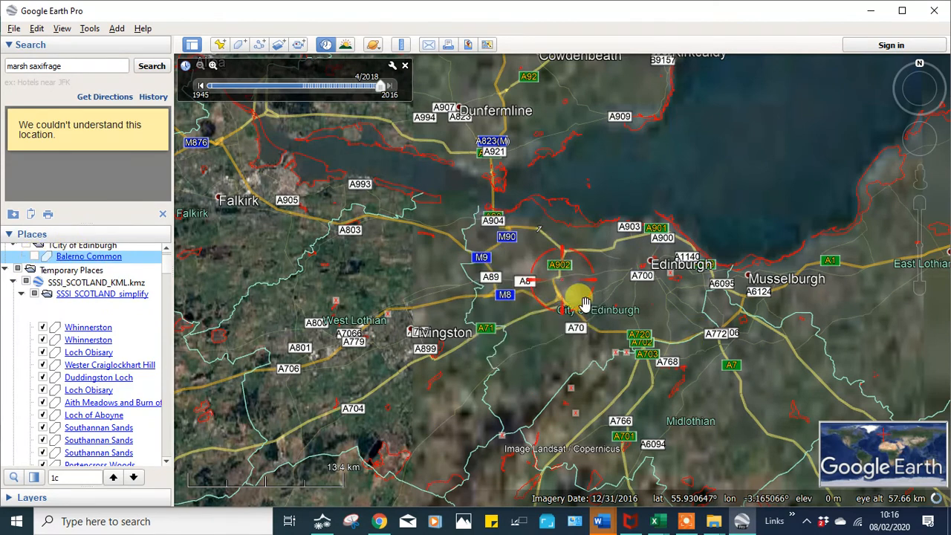
left_click(35, 257)
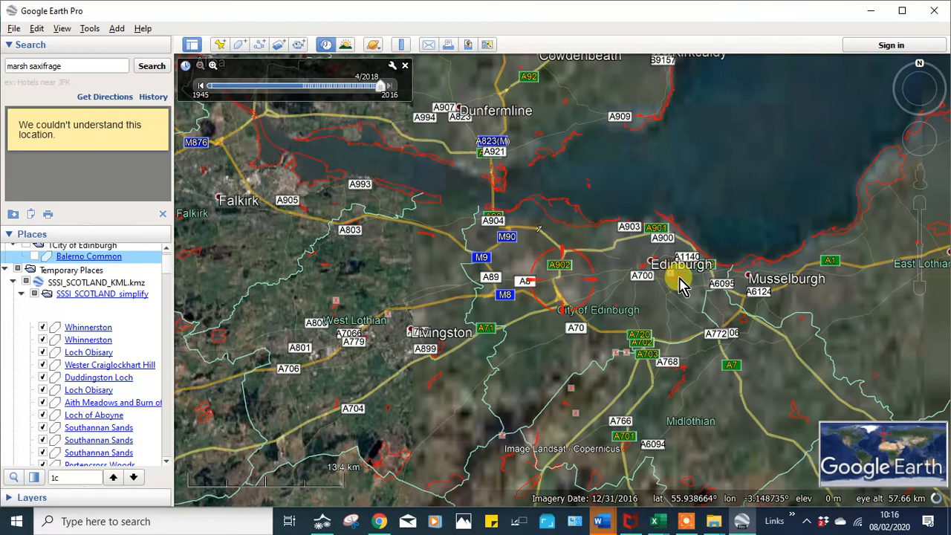
Pick the Arthur's Seat Volcano site in central Edinburgh on the map and save it to My Places.
left_click(678, 280)
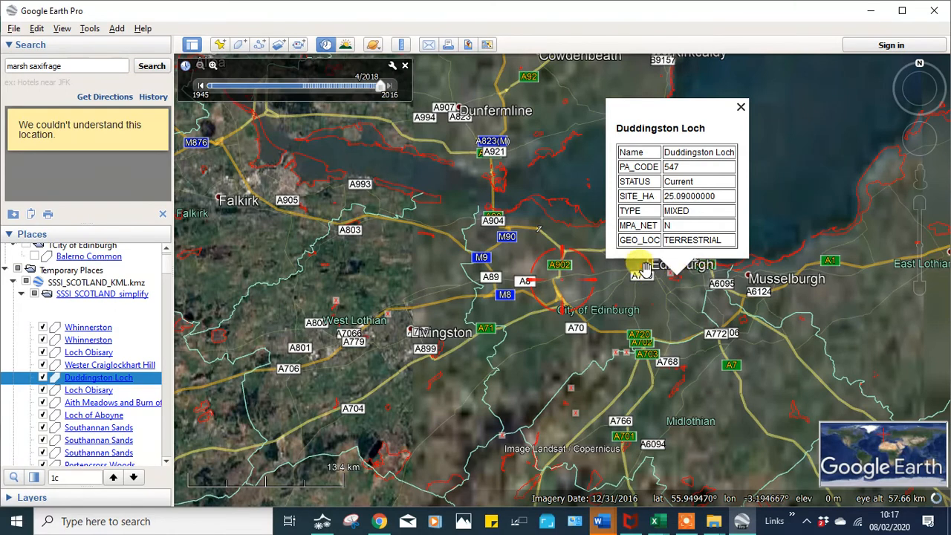
left_click(645, 273)
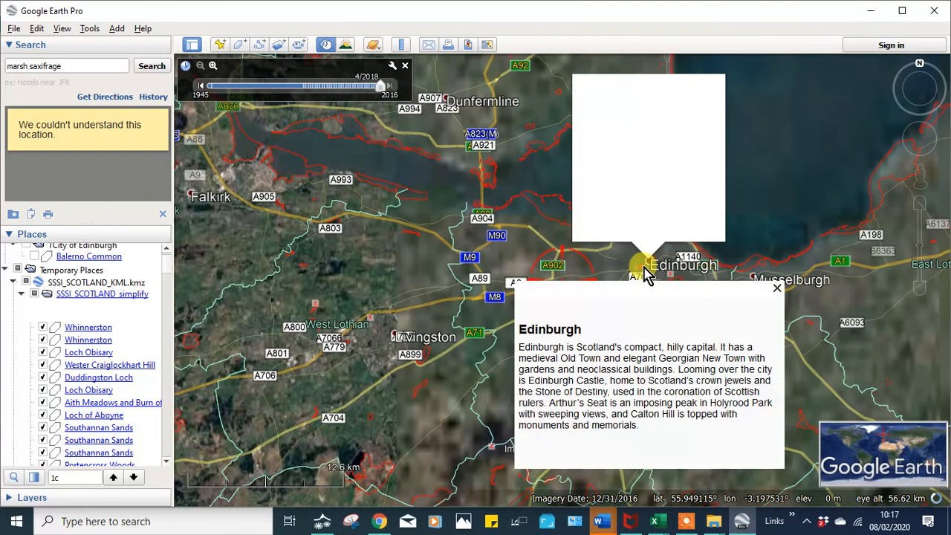
scroll(644, 274, "up", 5)
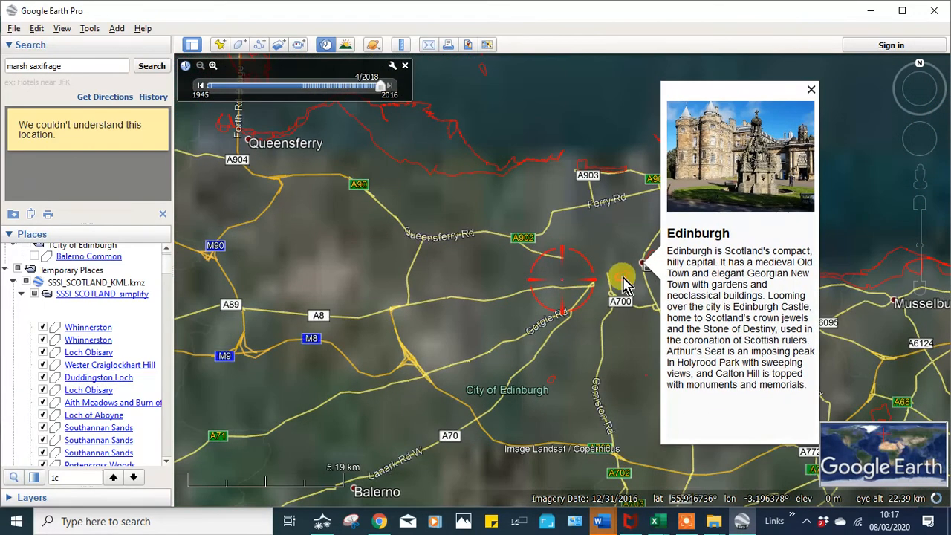
left_click(624, 282)
double_click(623, 282)
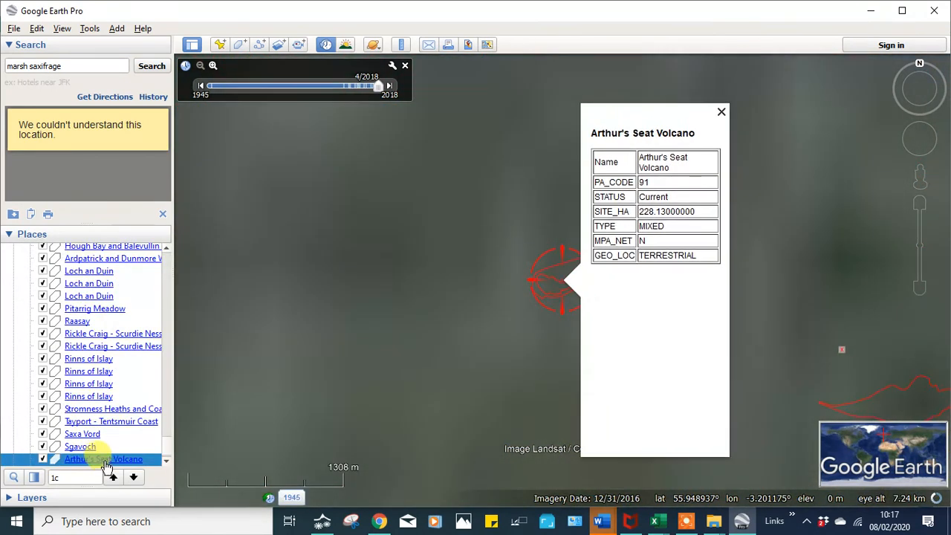
right_click(107, 460)
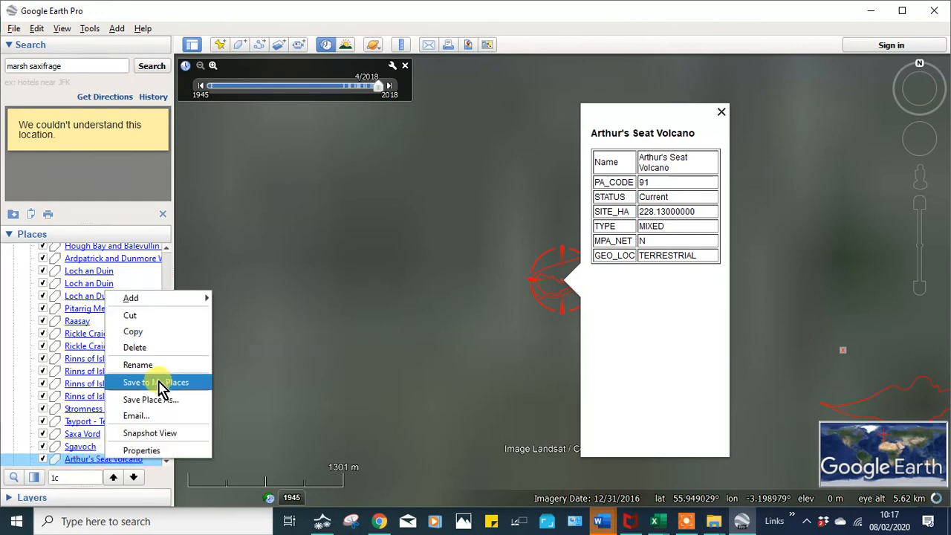
left_click(156, 383)
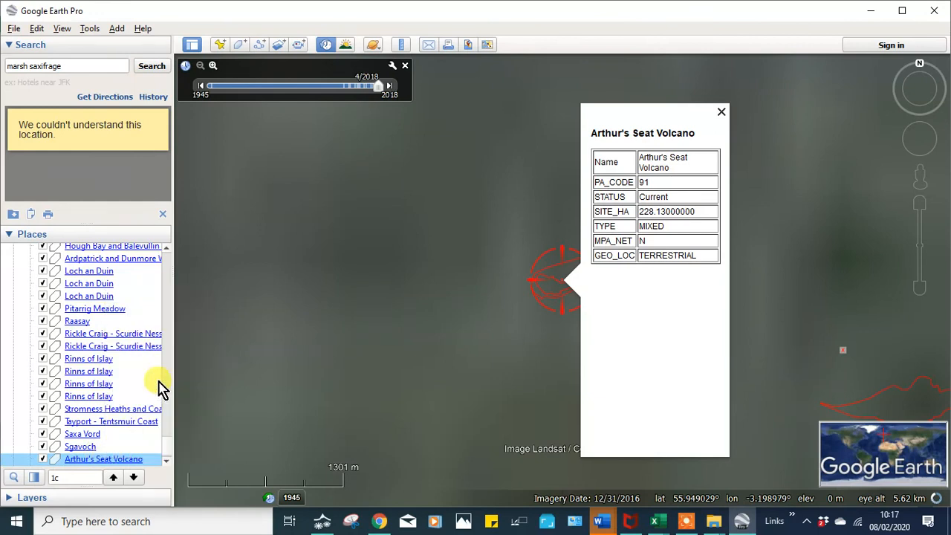
Find the 1City of Edinburgh folder using the "1c" search and move Arthur's Seat Volcano into it.
left_click(69, 477)
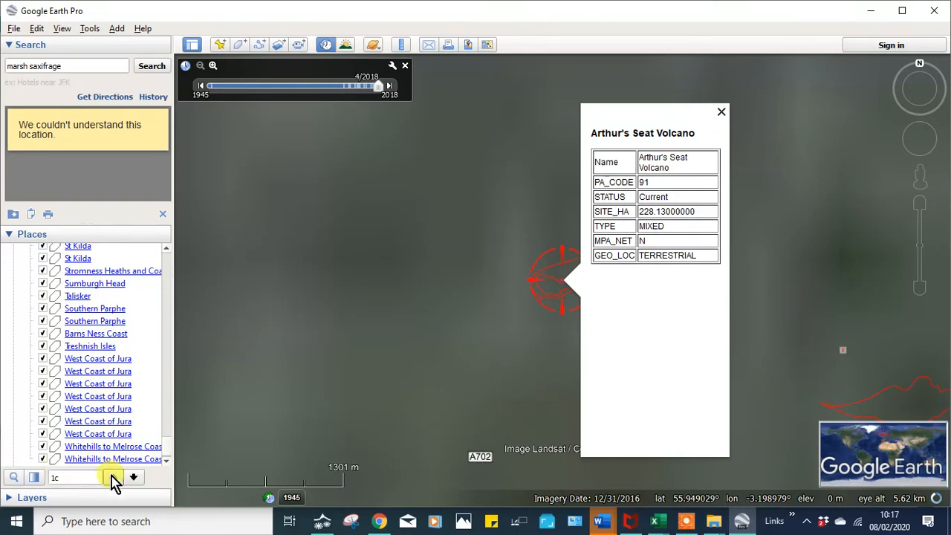
left_click(113, 478)
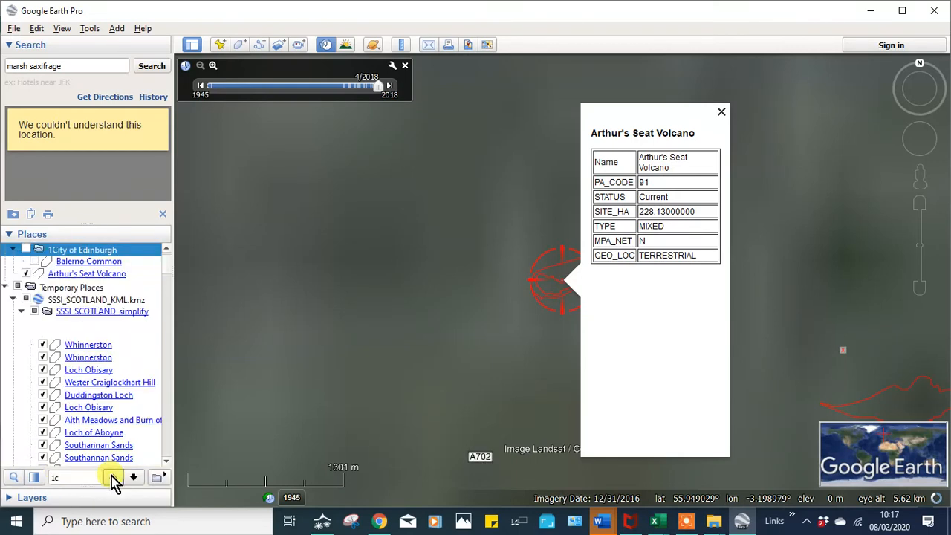
left_click(82, 275)
left_click_drag(81, 250, 83, 252)
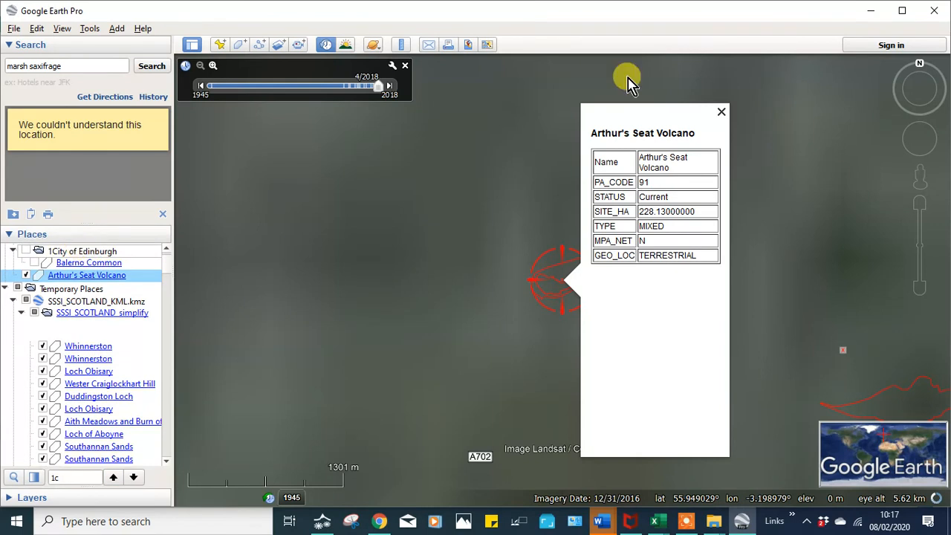
Close the Arthur's Seat Volcano details and hide its saved polygon on the map.
left_click(721, 114)
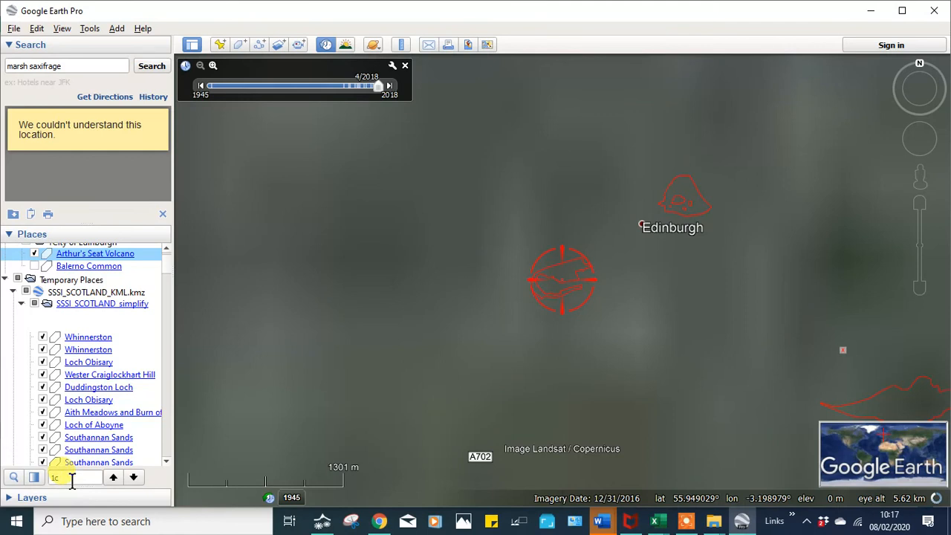
key("Return")
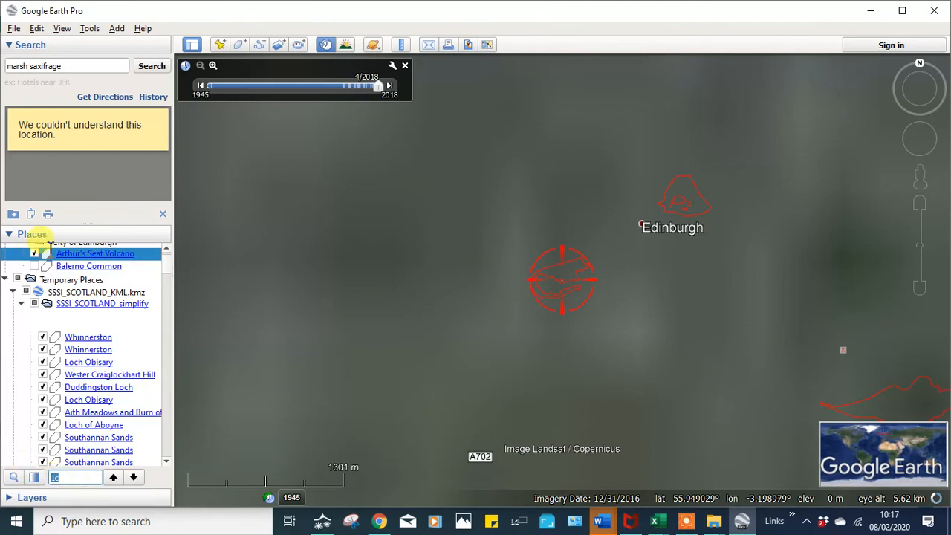
left_click(35, 254)
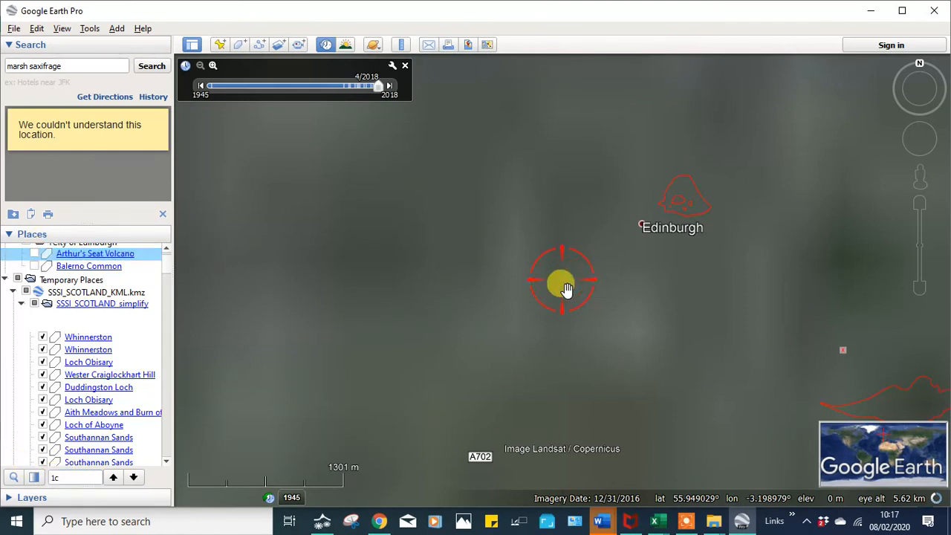
Pick the remaining Arthur's Seat Volcano outline on the map, show its hidden list entry again and try to save both entries together.
left_click(682, 191)
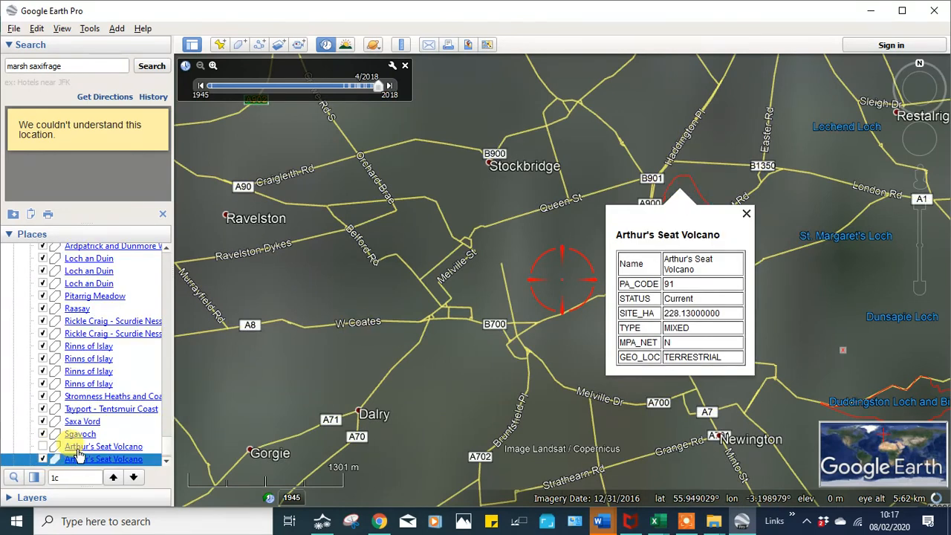
left_click(78, 449)
left_click(73, 461)
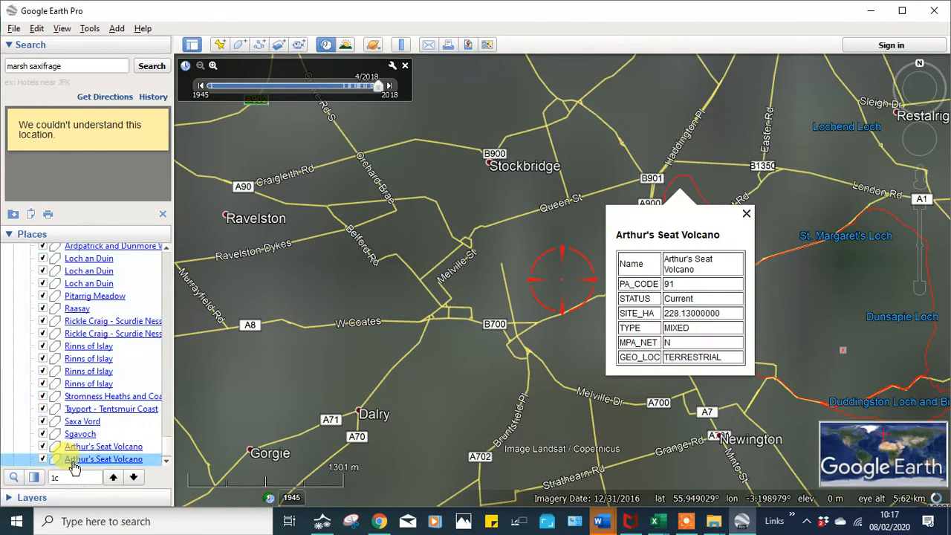
left_click(84, 448, "shift")
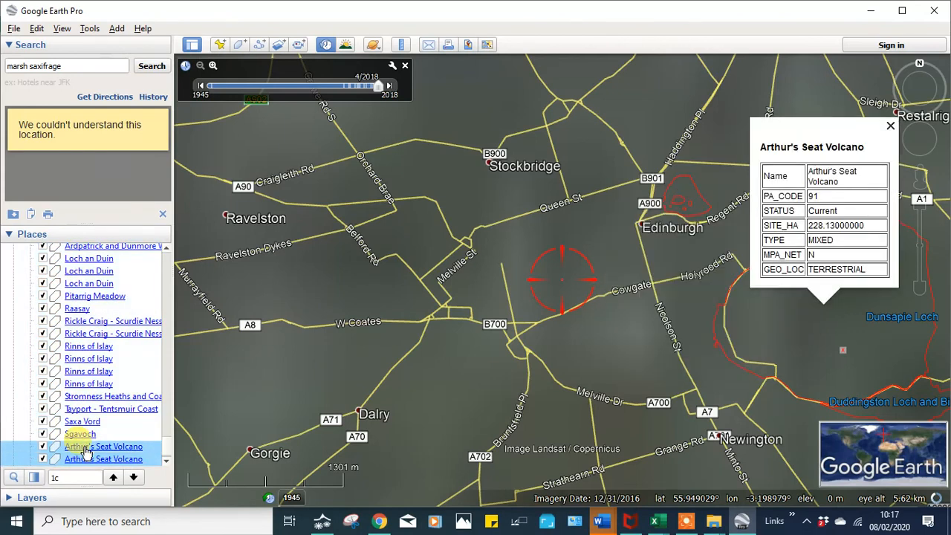
right_click(87, 453)
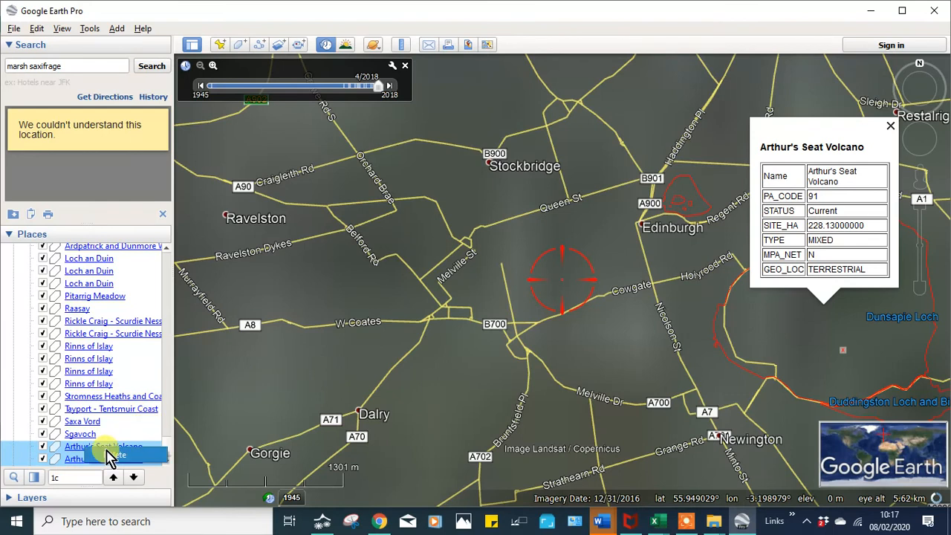
Save the second of the two adjacent Arthur's Seat Volcano entries to My Places and move it into the 1City of Edinburgh folder.
left_click(57, 460)
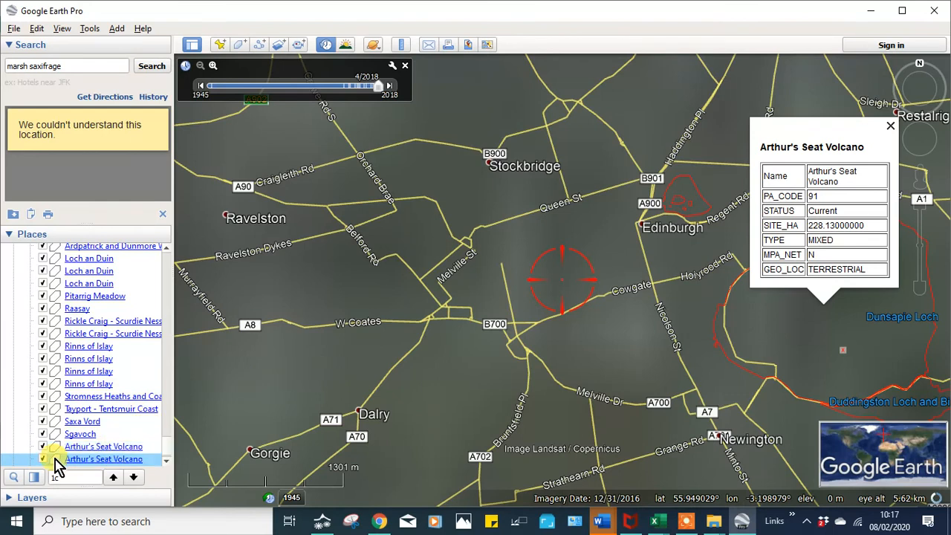
right_click(57, 461)
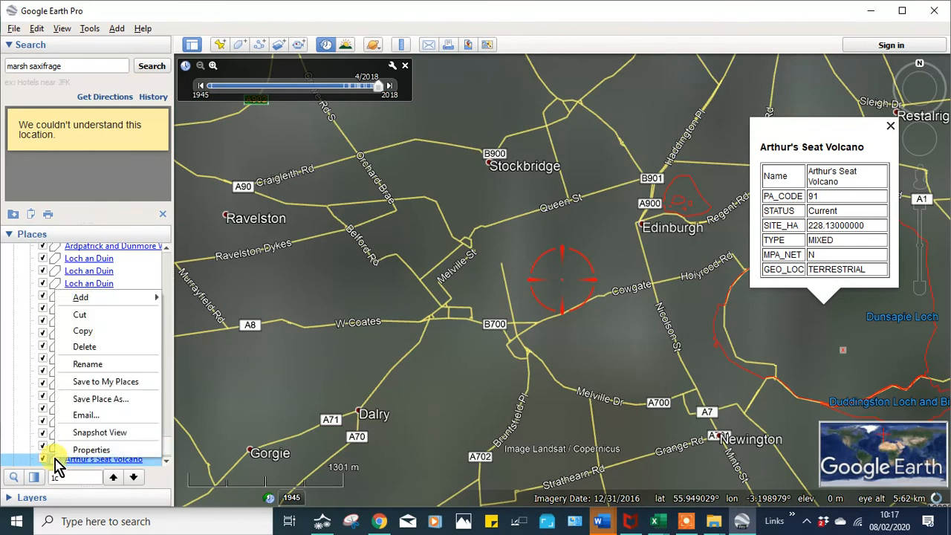
left_click(131, 389)
scroll(96, 448, "down", 5)
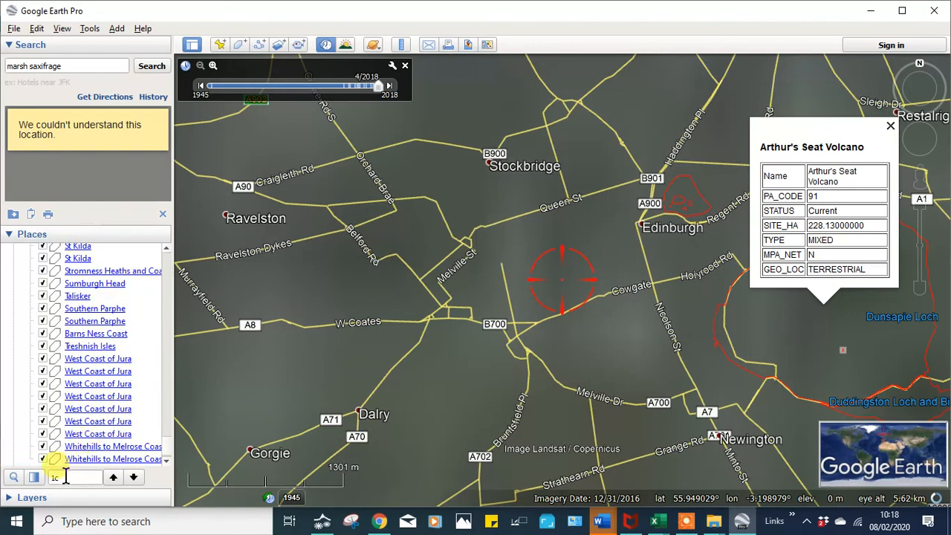
left_click(113, 477)
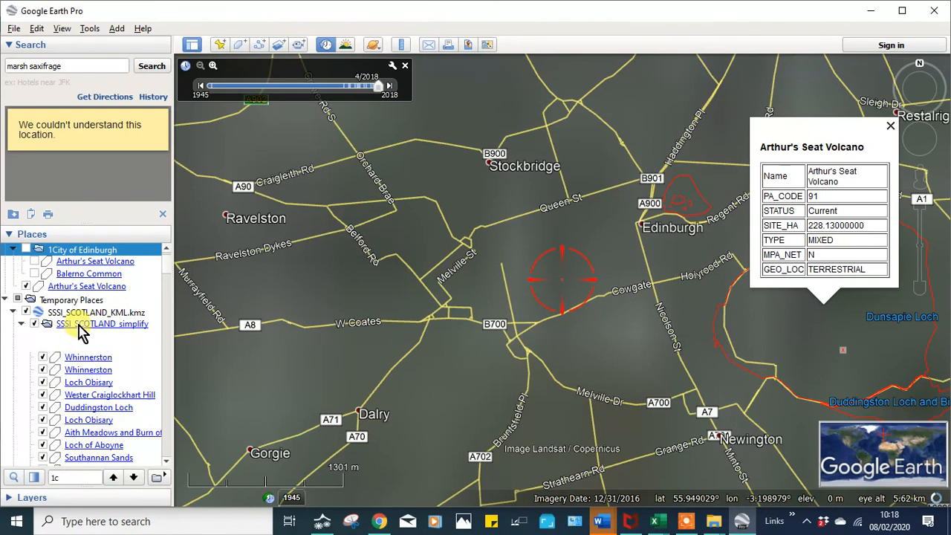
left_click_drag(100, 291, 84, 271)
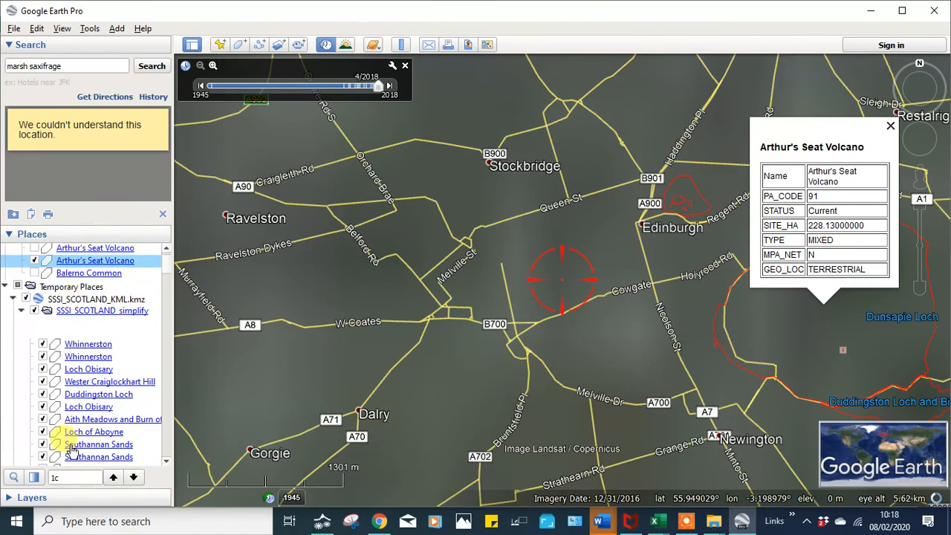
Search the places for "Arthur" and save the first Arthur's Seat Volcano entry in the SSSI list to My Places.
double_click(73, 477)
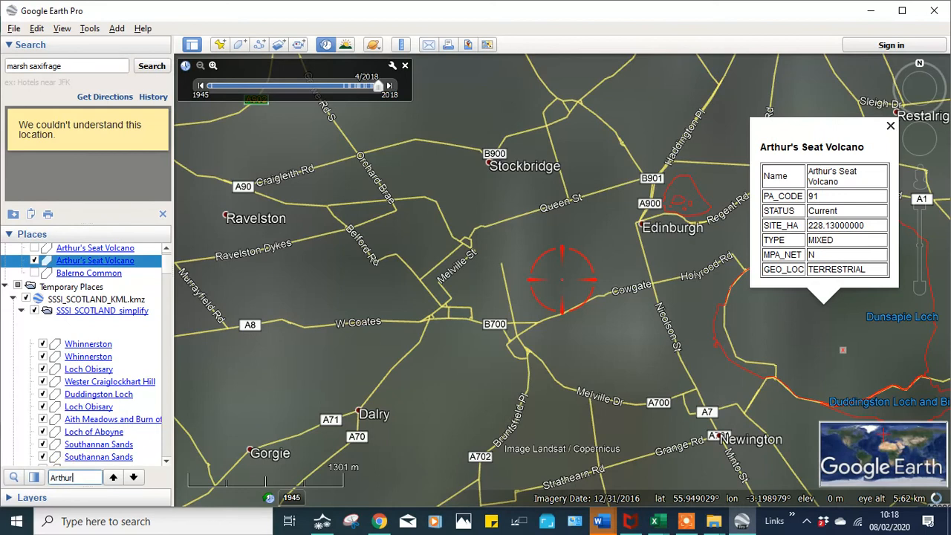
left_click(134, 477)
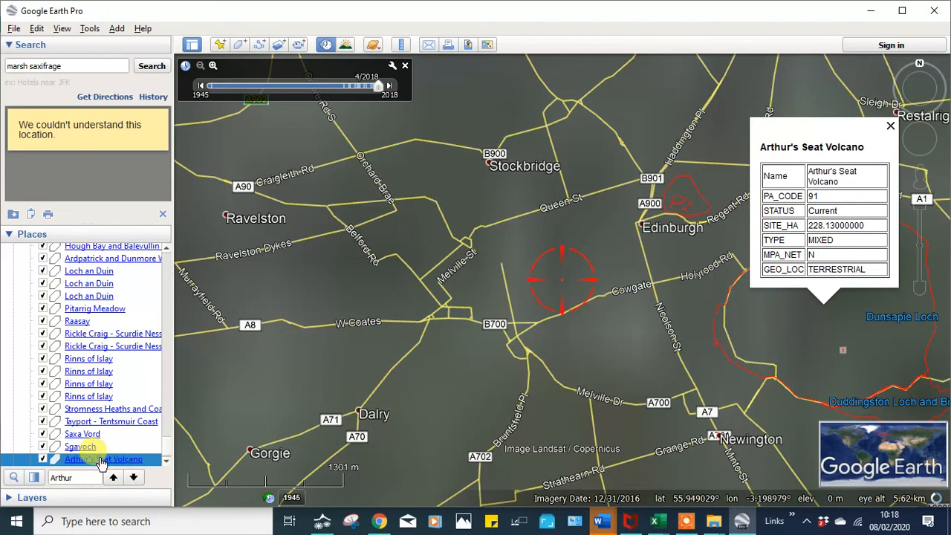
right_click(101, 461)
left_click(174, 383)
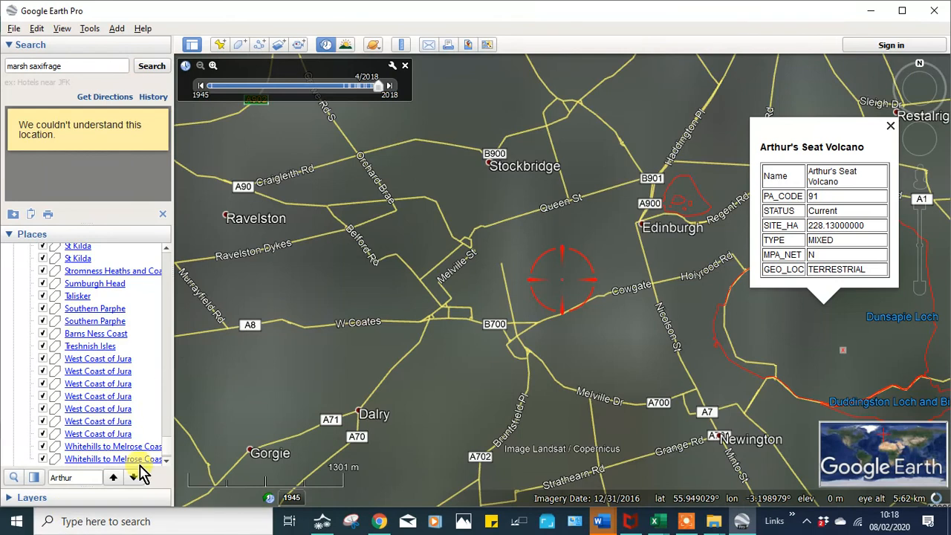
Find the 1City of Edinburgh folder with the search "1c" and move the newly saved Arthur's Seat Volcano into it.
double_click(75, 478)
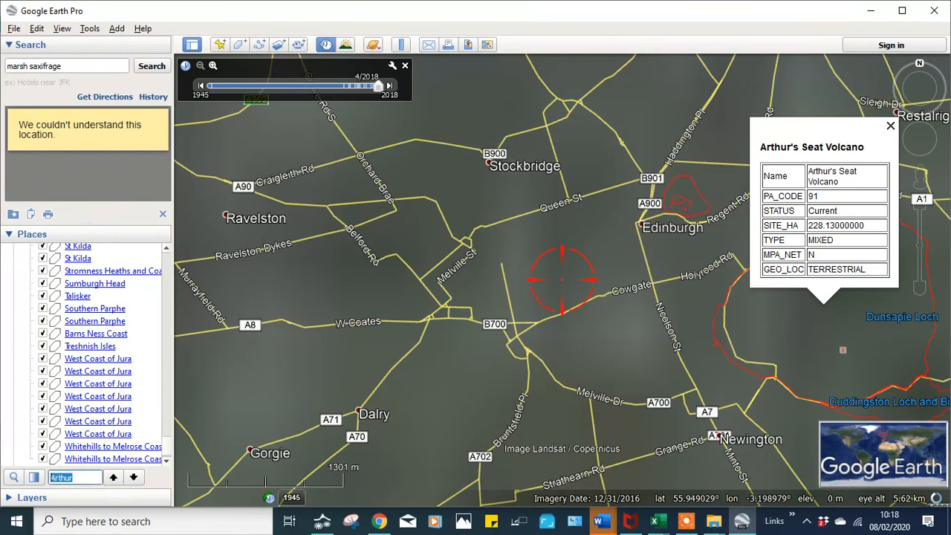
type("1c")
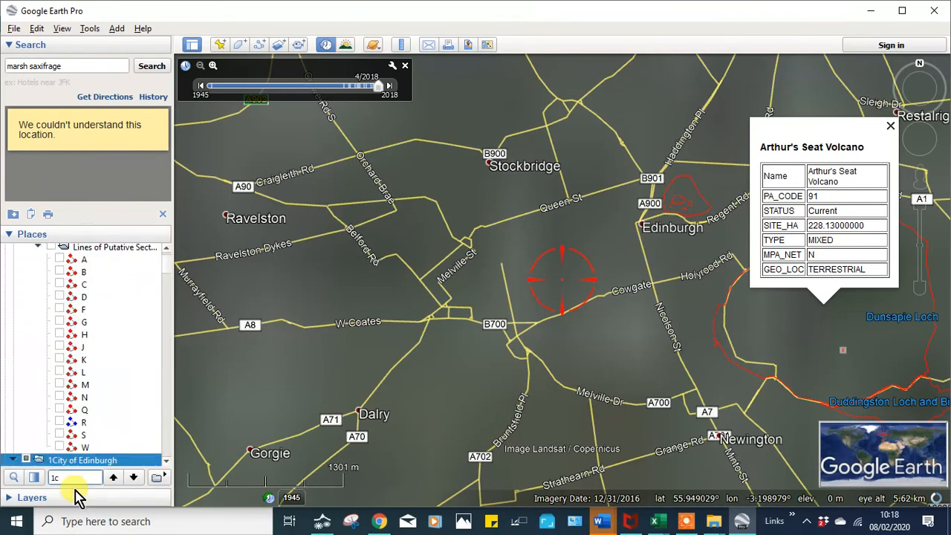
scroll(161, 469, "down", 4)
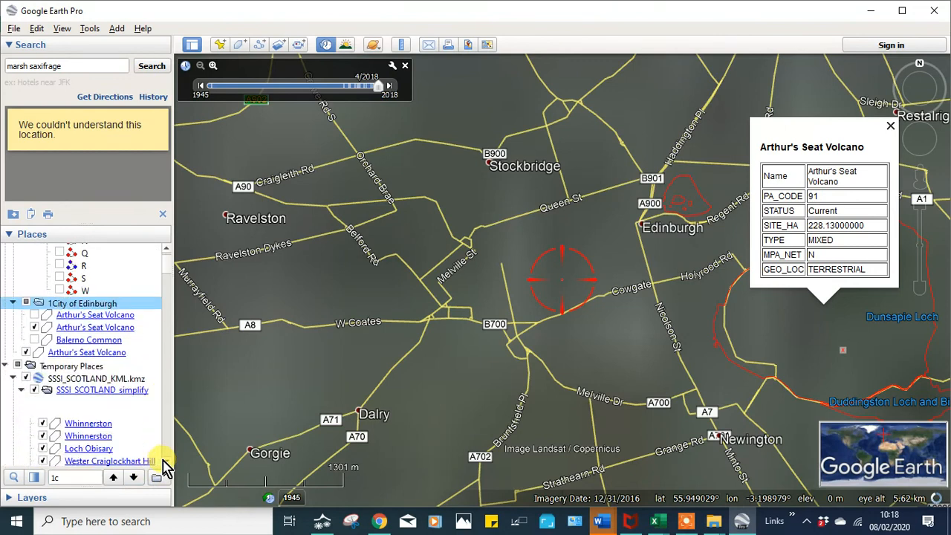
left_click(102, 352)
left_click_drag(104, 340, 110, 335)
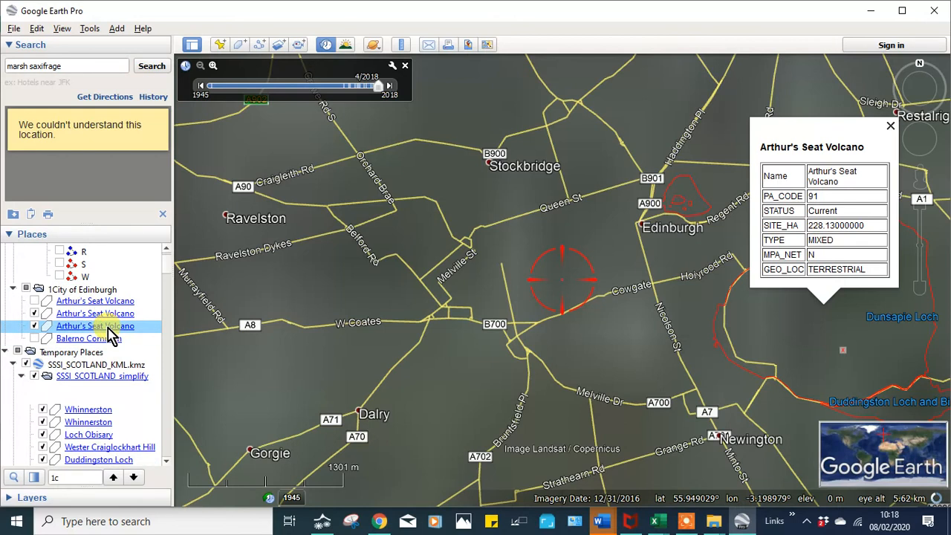
Close the Arthur's Seat Volcano details and view the sites across the wider City of Edinburgh area on the map.
left_click(891, 126)
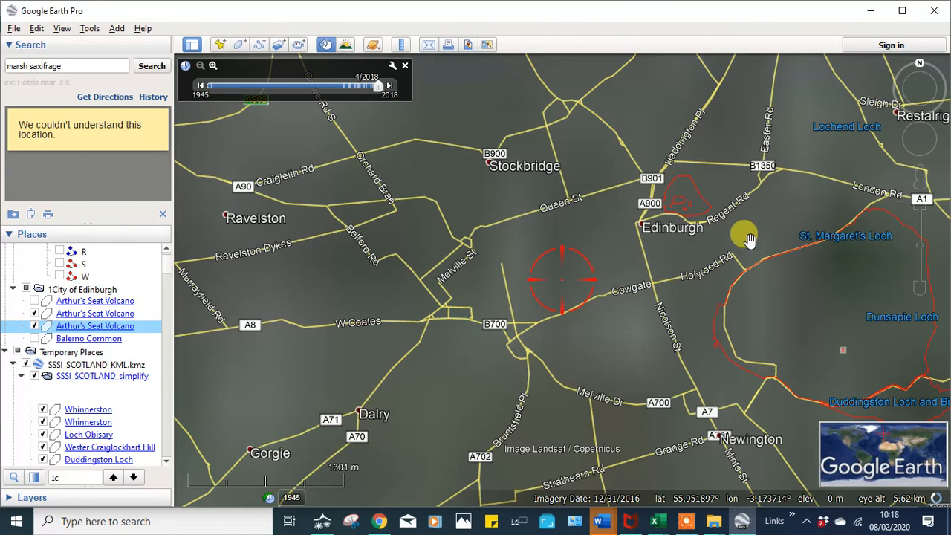
mouse_move(920, 285)
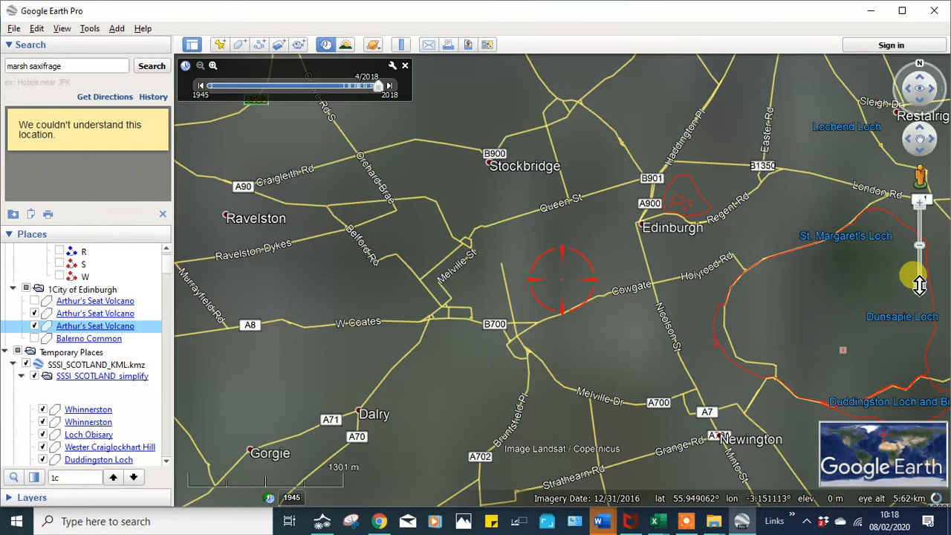
left_click_drag(920, 285, 920, 285)
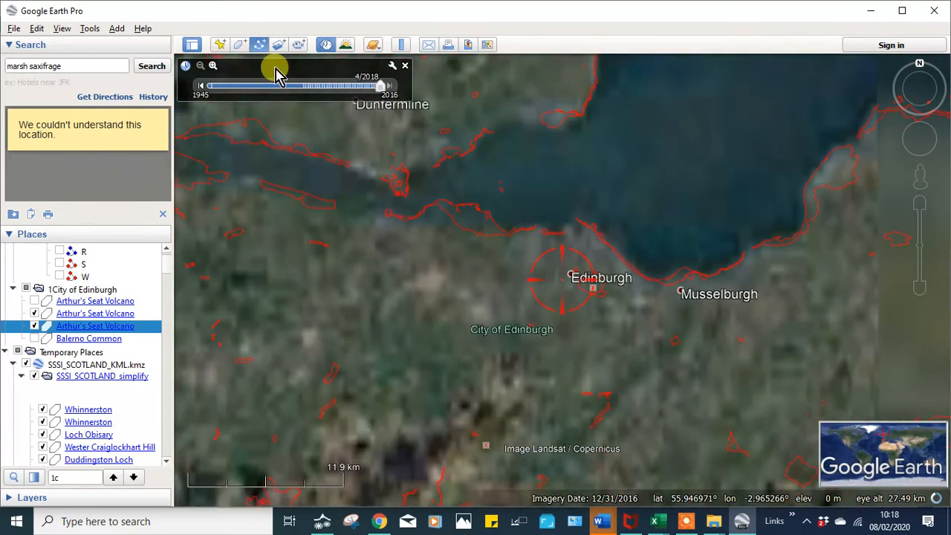
left_click(278, 44)
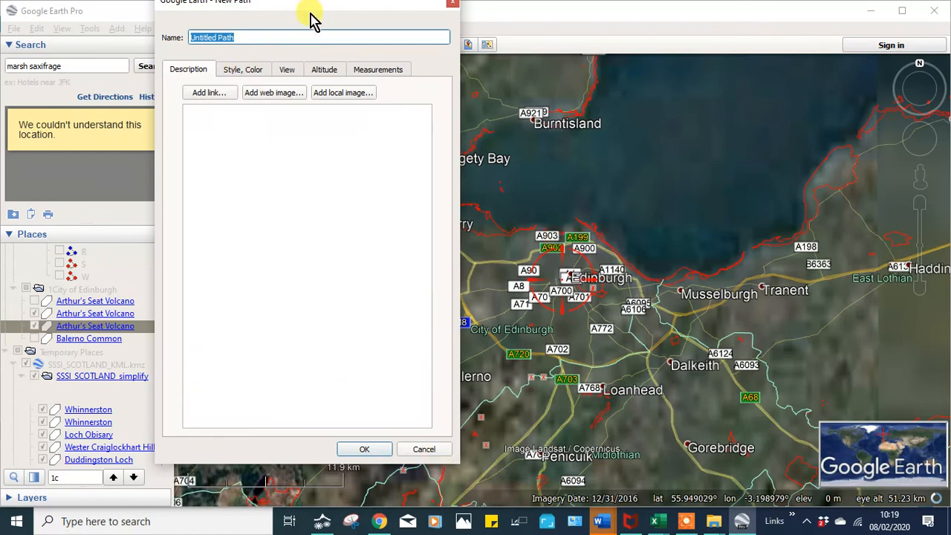
left_click_drag(311, 4, 266, 123)
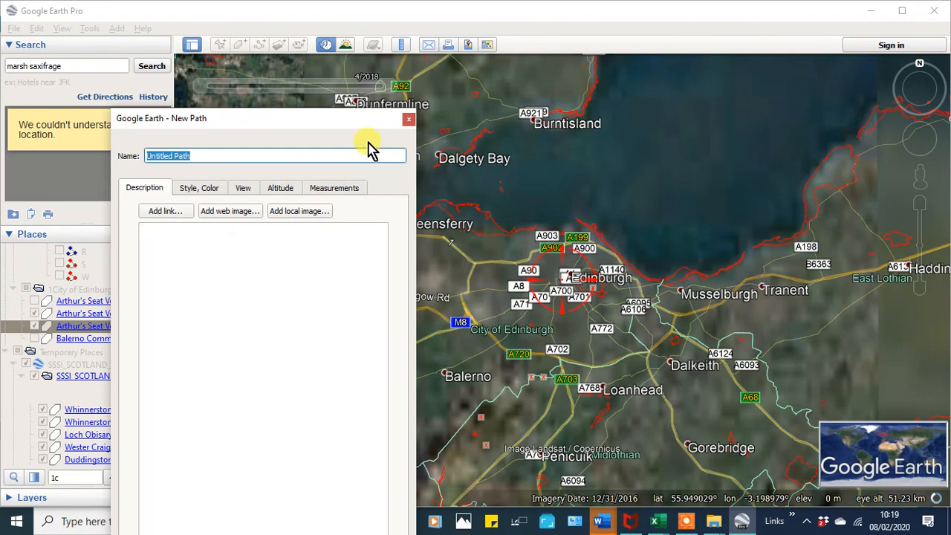
left_click(409, 119)
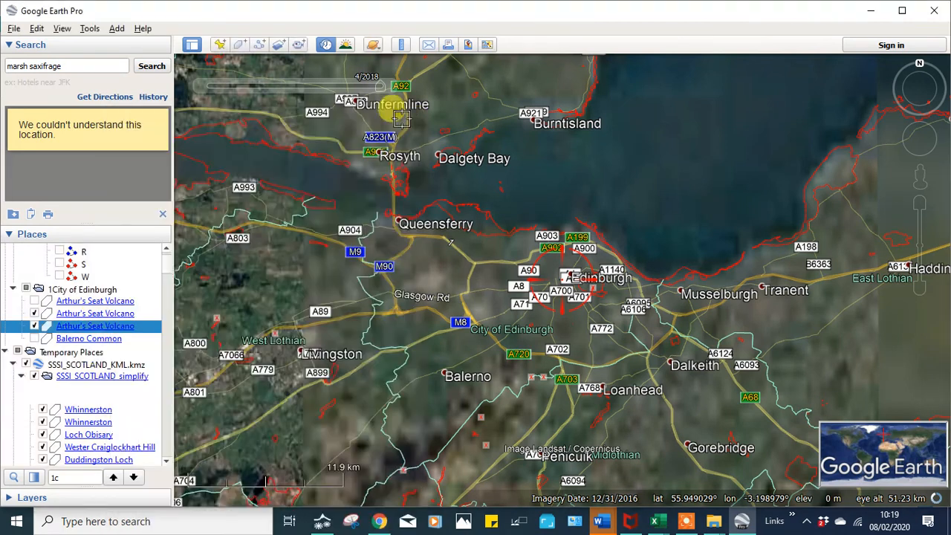
Start saving the 1City of Edinburgh folder as a KML file, browse to the Google Earth Files folder, and cancel.
left_click(102, 290)
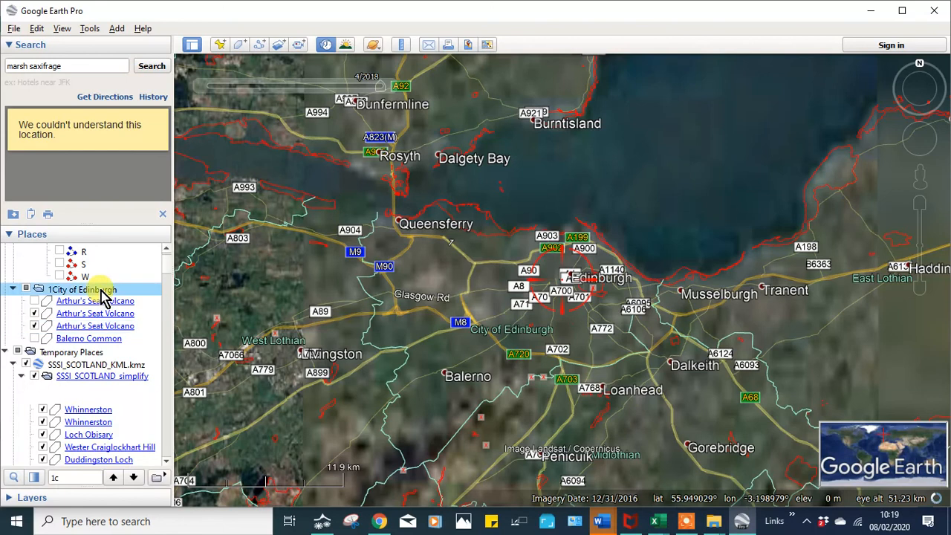
right_click(103, 294)
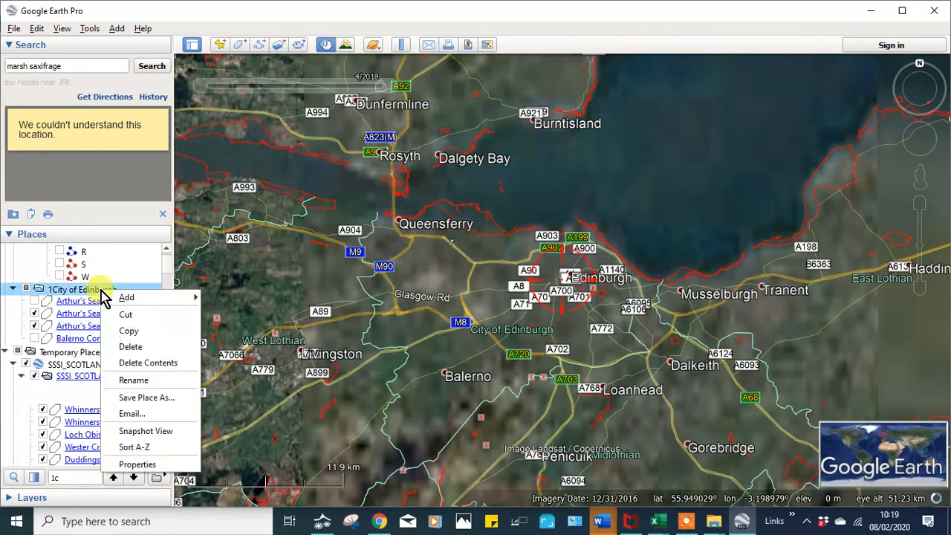
left_click(148, 401)
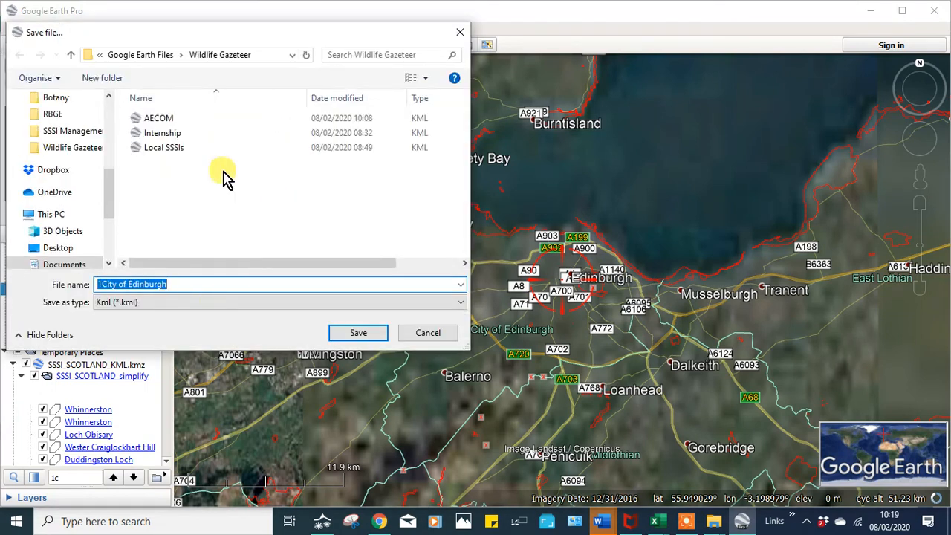
left_click(149, 59)
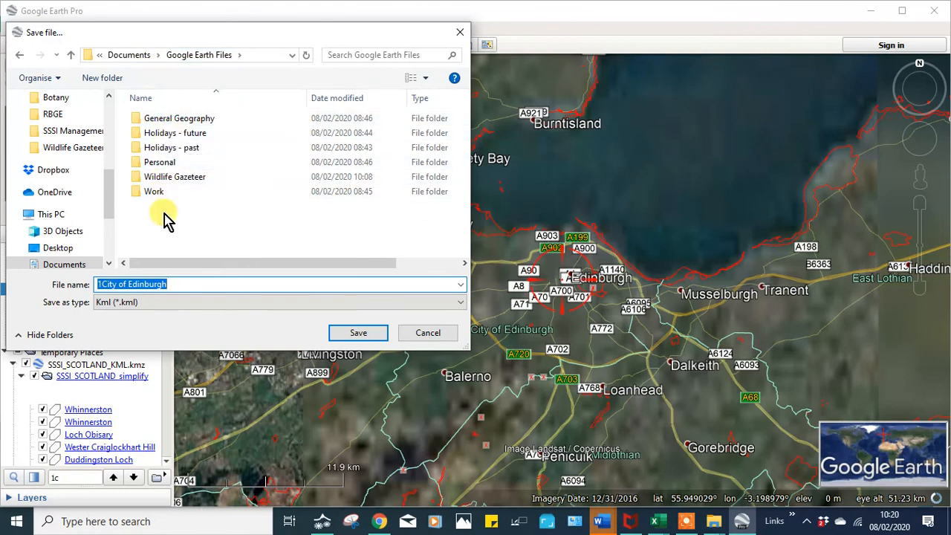
left_click(421, 336)
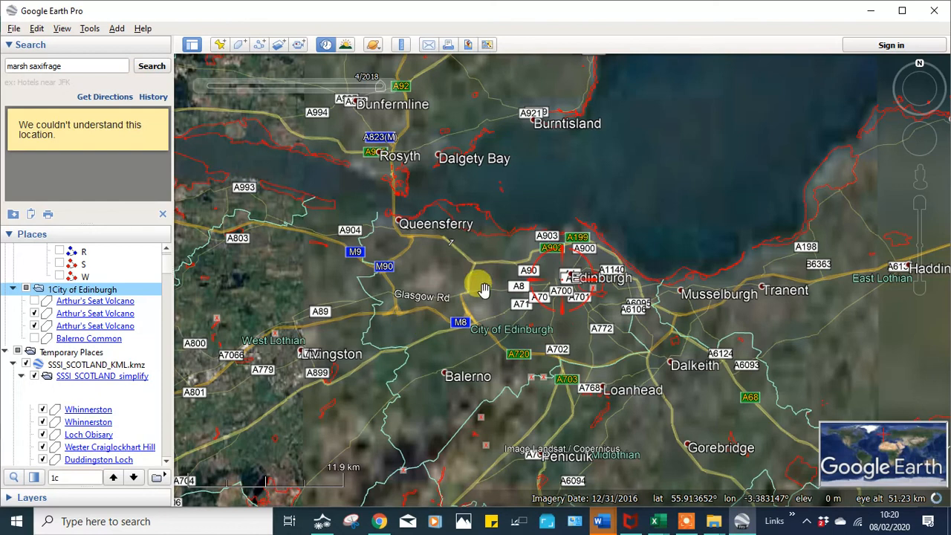
left_click_drag(473, 336, 536, 202)
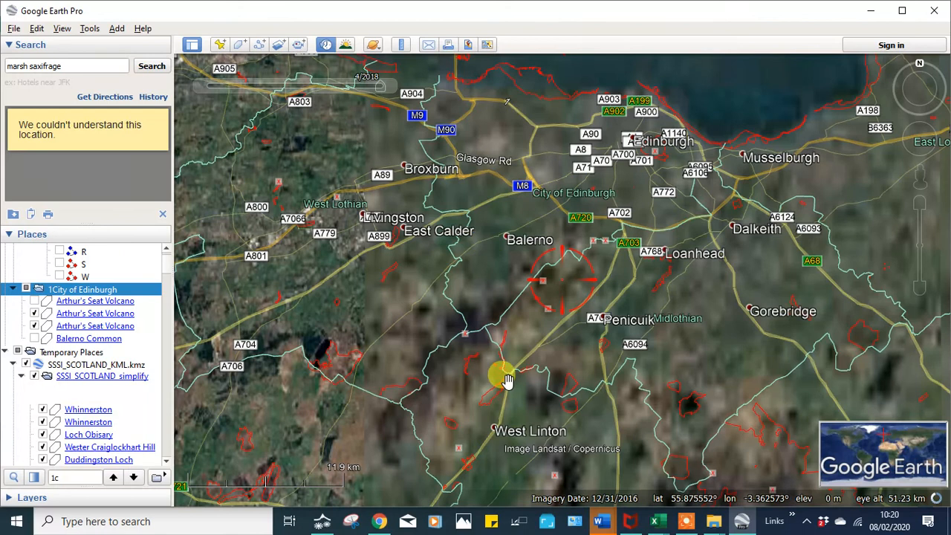
left_click(687, 520)
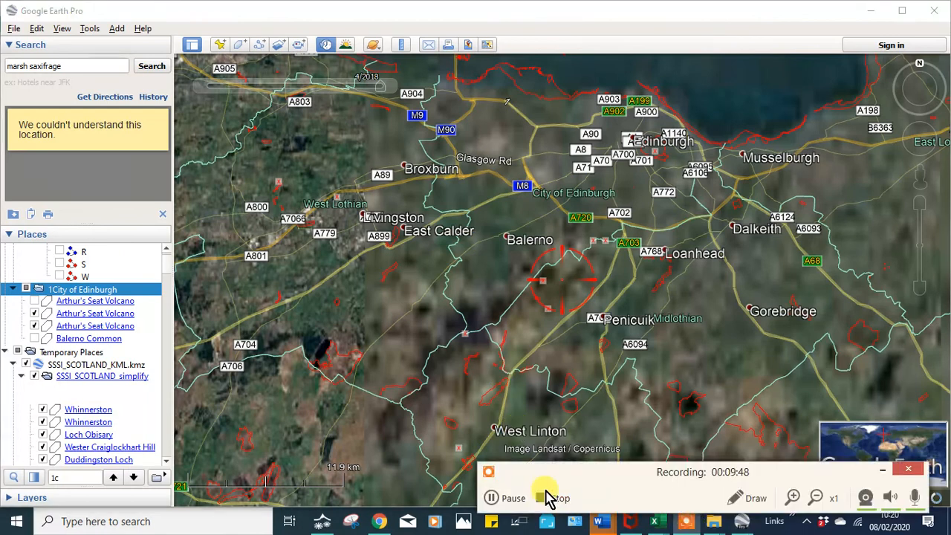